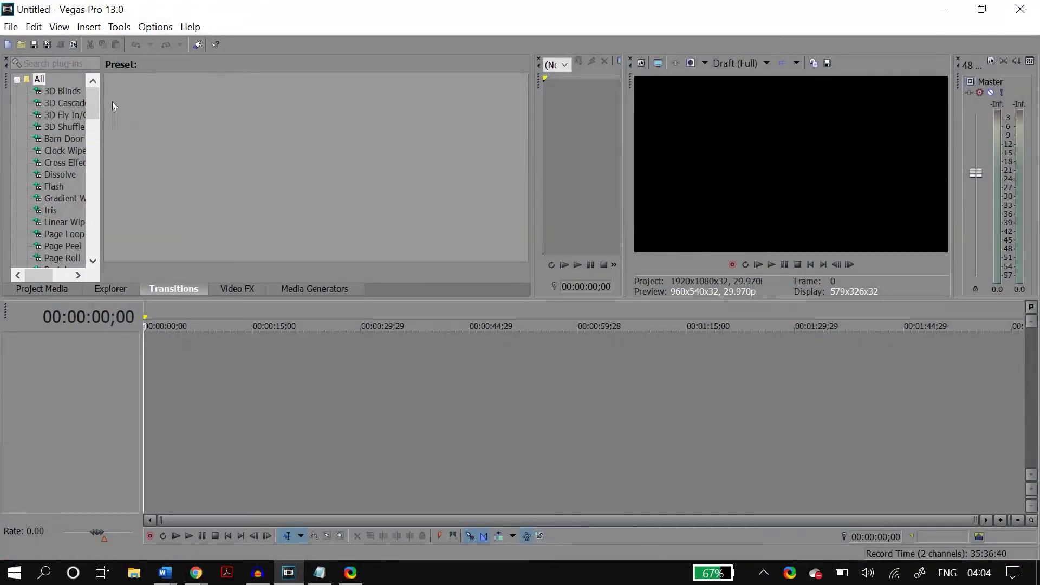
Open the Preferences dialog and apply Off as the GPU acceleration of video processing, closing the dialog
key(Down)
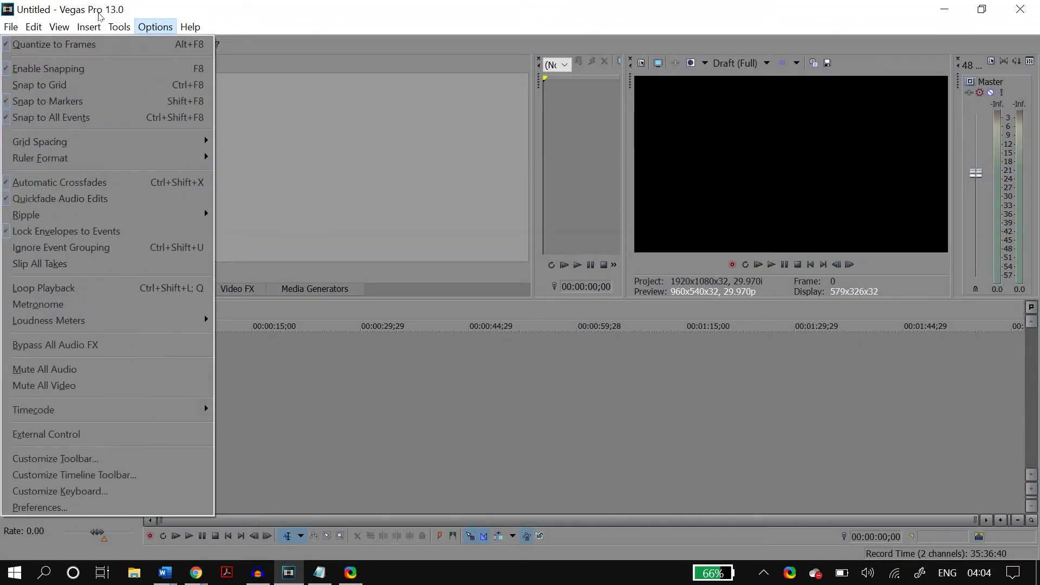
key(Down)
key(Down)
key(Down)
key(Down)
key(Down)
key(Down)
key(Down)
key(Down)
key(Down)
key(Down)
key(Down)
key(Down)
key(Down)
key(Down)
key(Down)
key(Down)
key(Down)
key(Down)
key(Down)
key(Down)
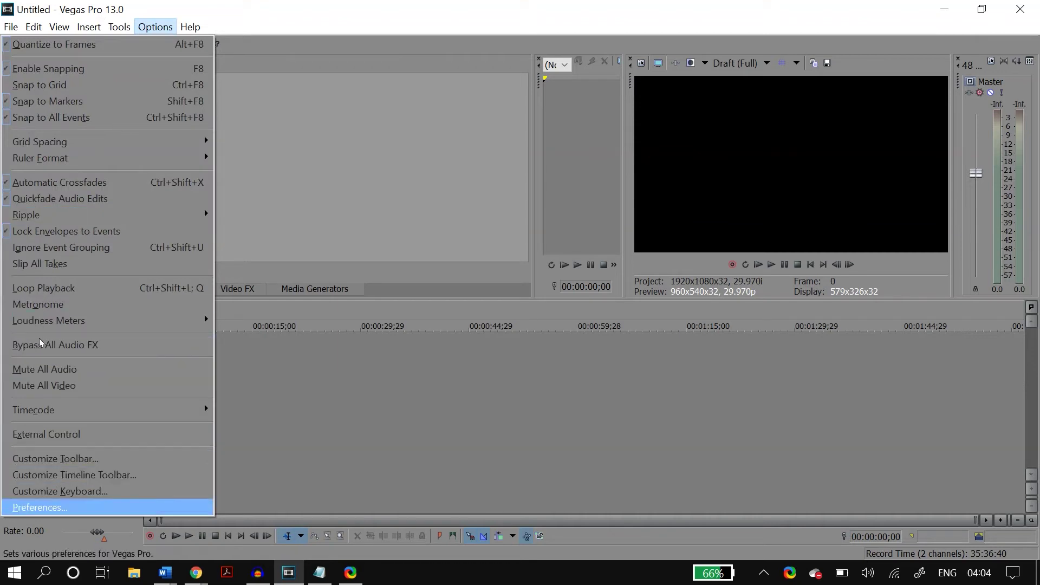
key(Return)
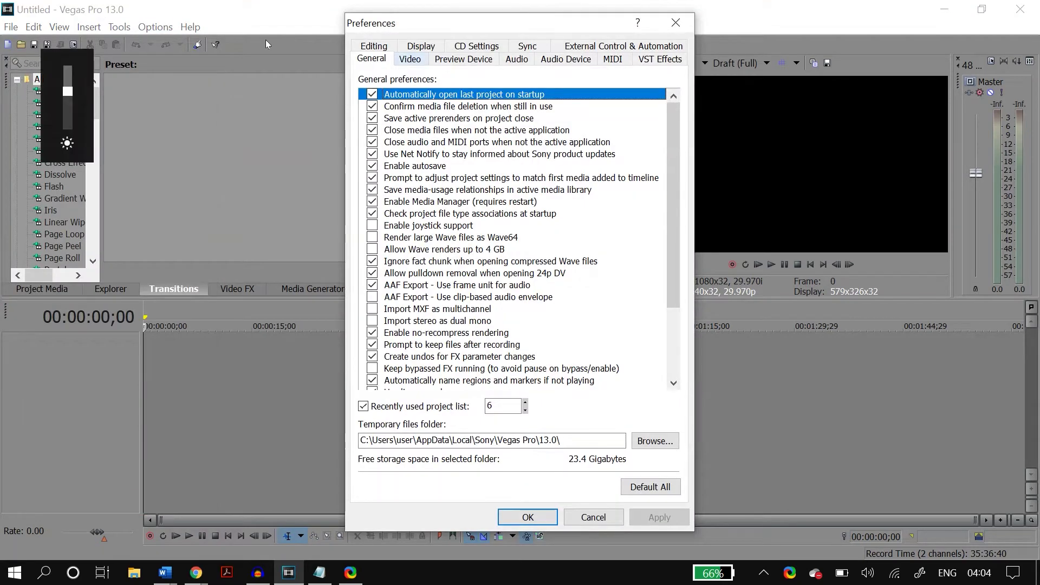
key(ctrl+Tab)
key(Tab)
key(Tab)
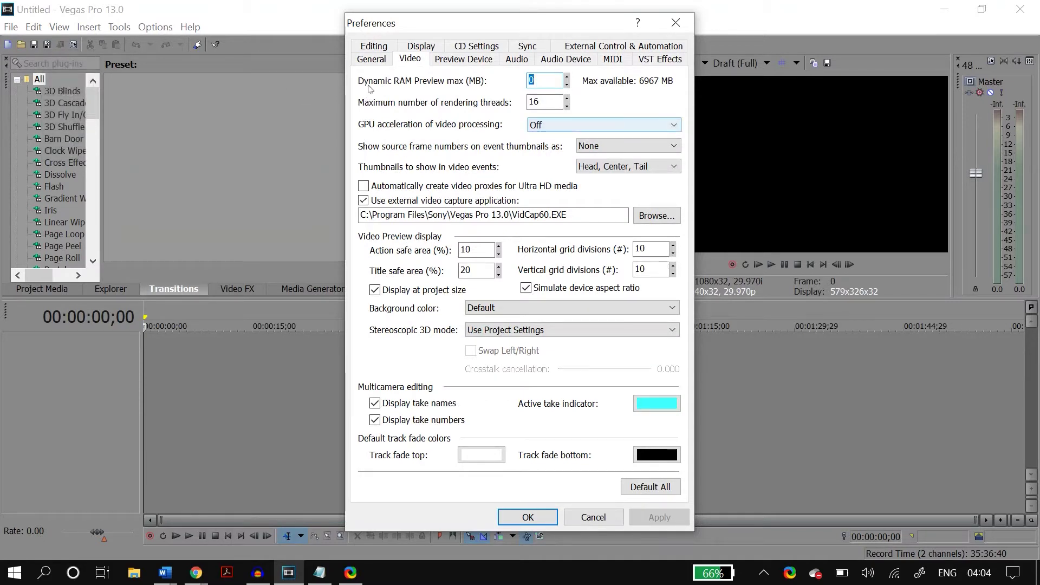
key(alt+Down)
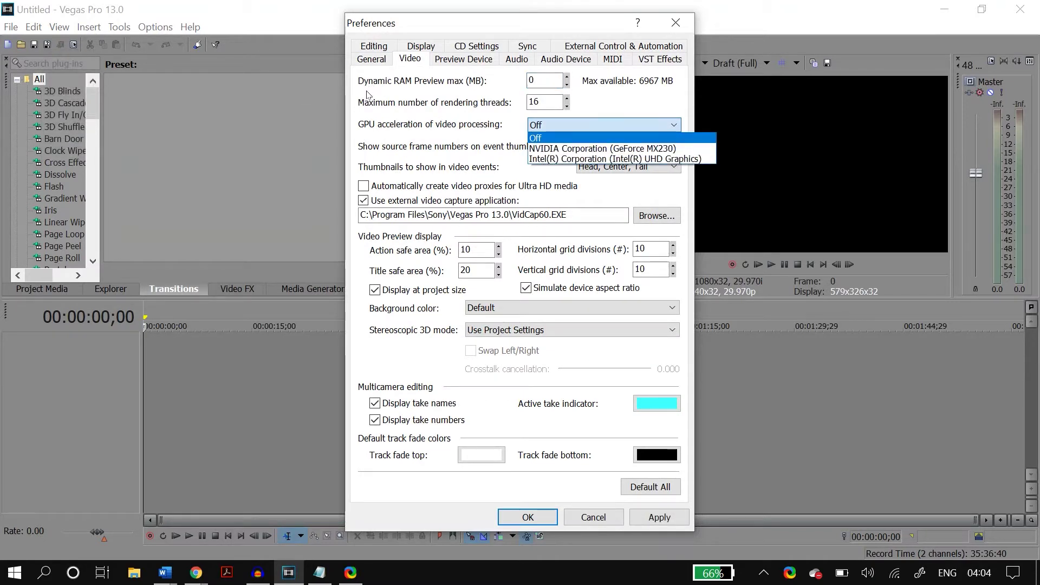
click(367, 92)
key(alt+a)
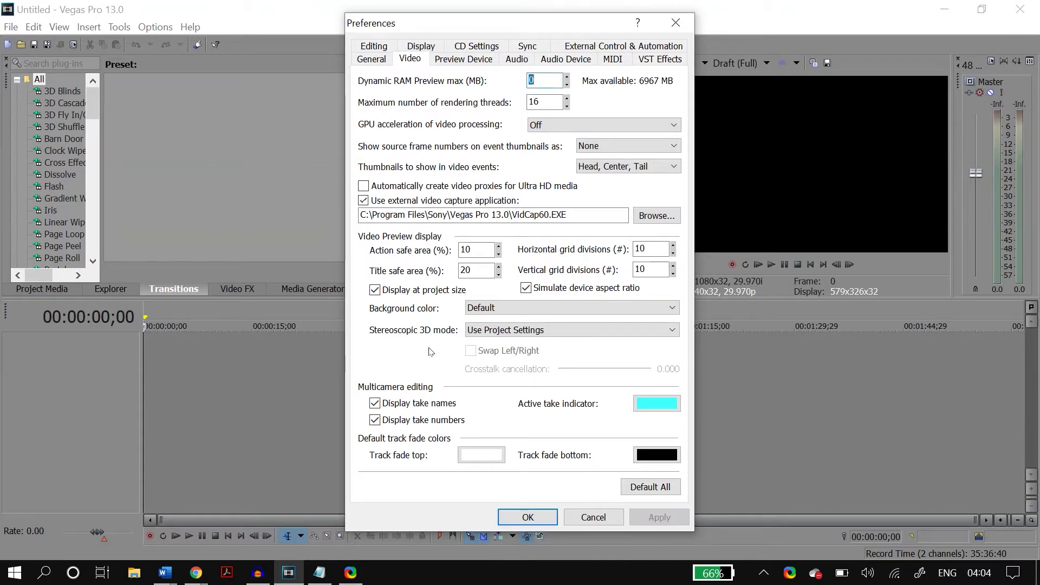
key(Return)
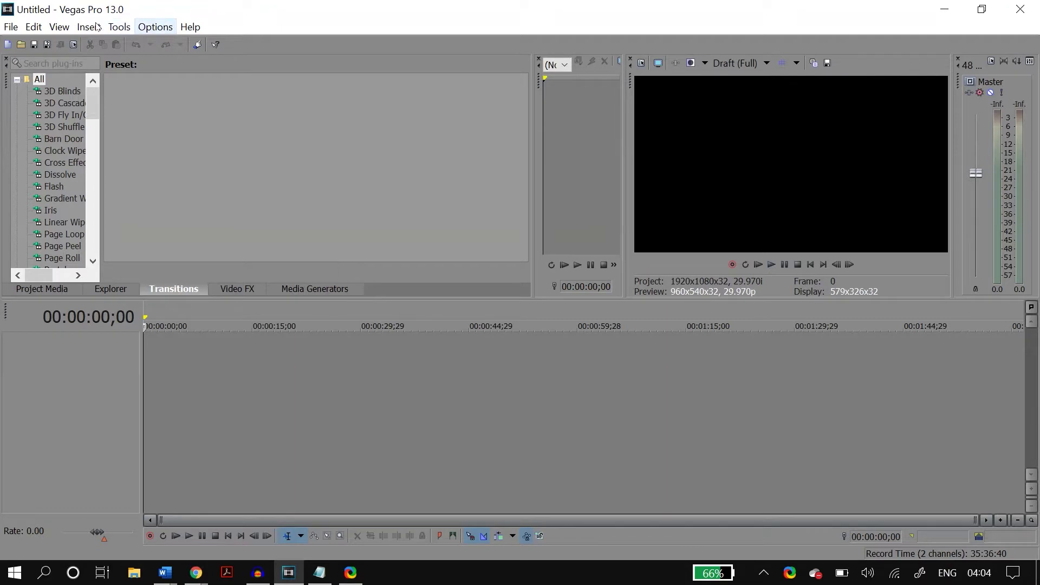
Reopen Preferences with the hidden internal settings available and filter the internal preferences by "multi"
click(147, 28)
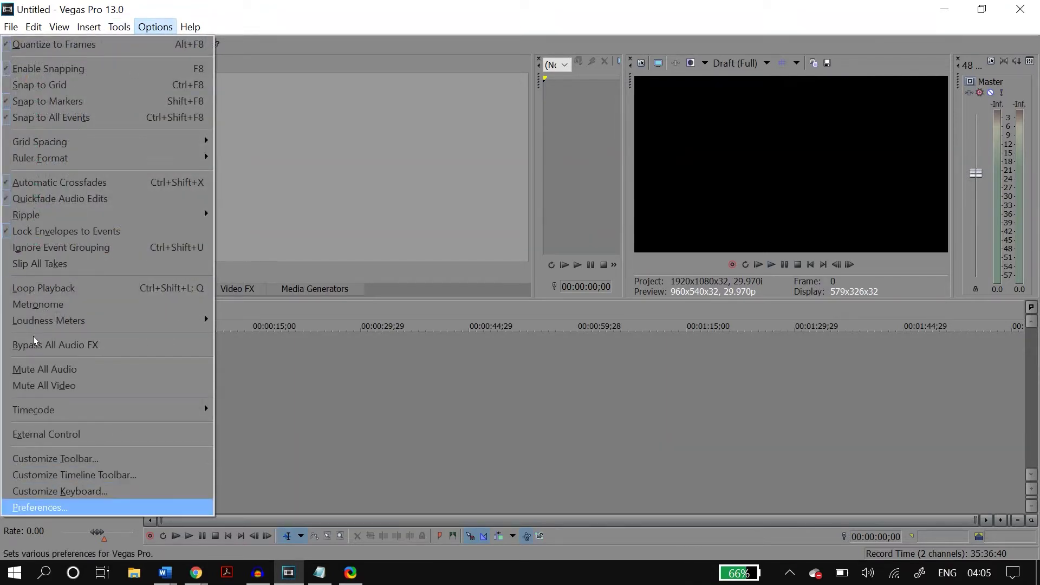
key(Return)
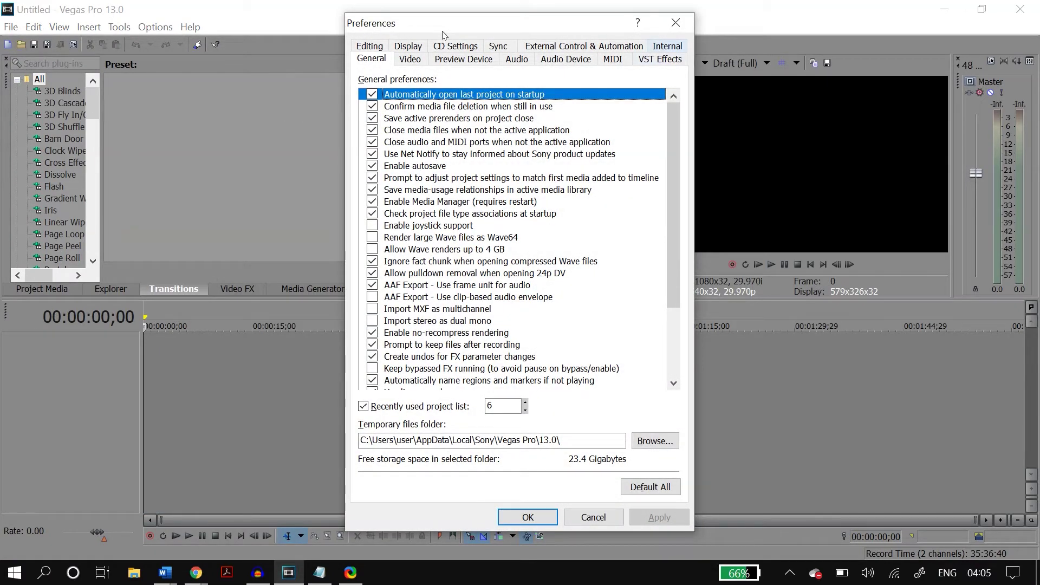
key(ctrl+shift+Tab)
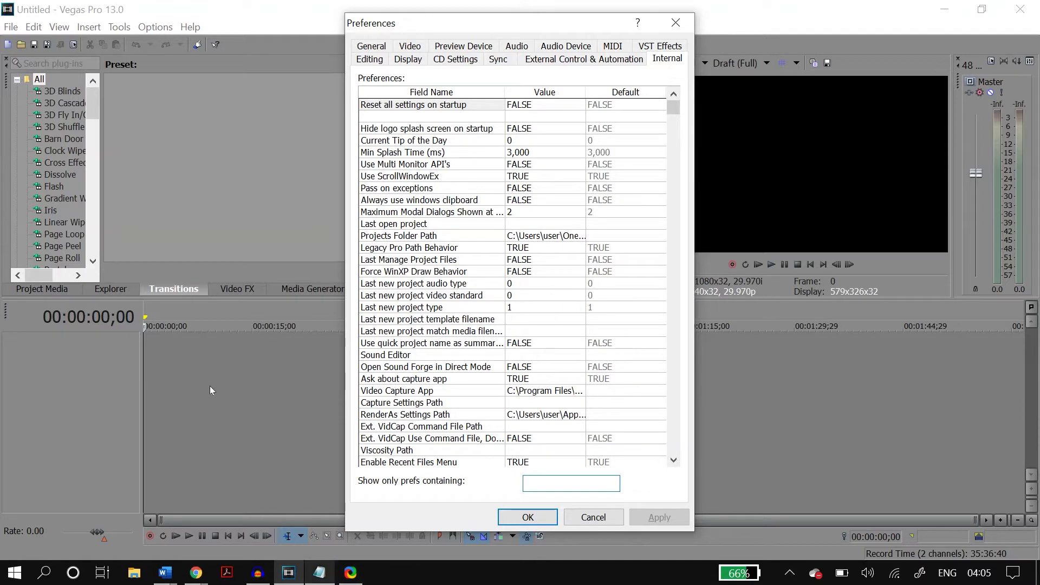
text(multi)
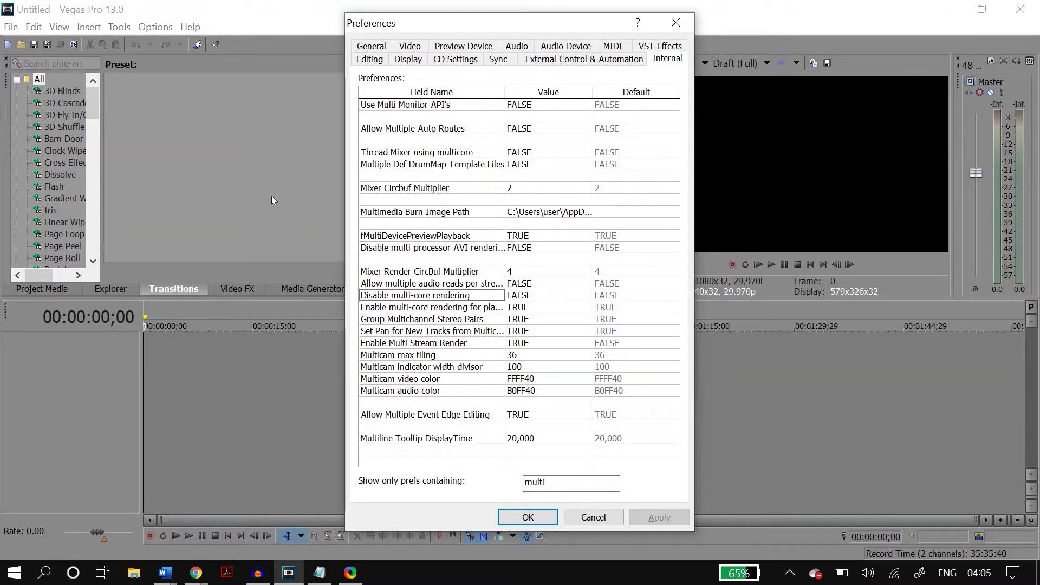
Set "Disable multi-core rendering" to TRUE and "Enable multi-core rendering for playback" to FALSE in the internal preferences
key(F2)
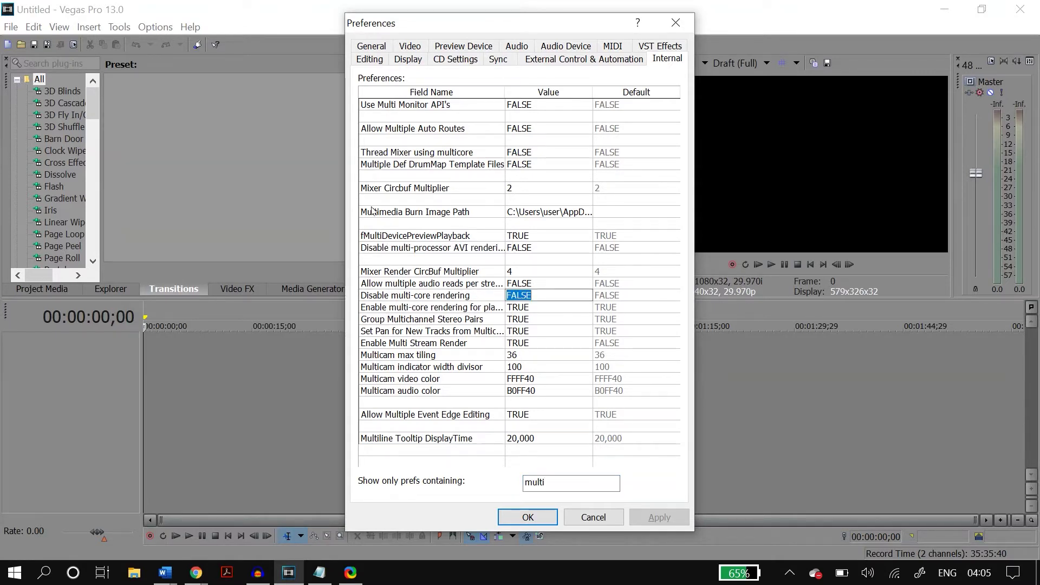
key(Caps_Lock)
text(TRUE)
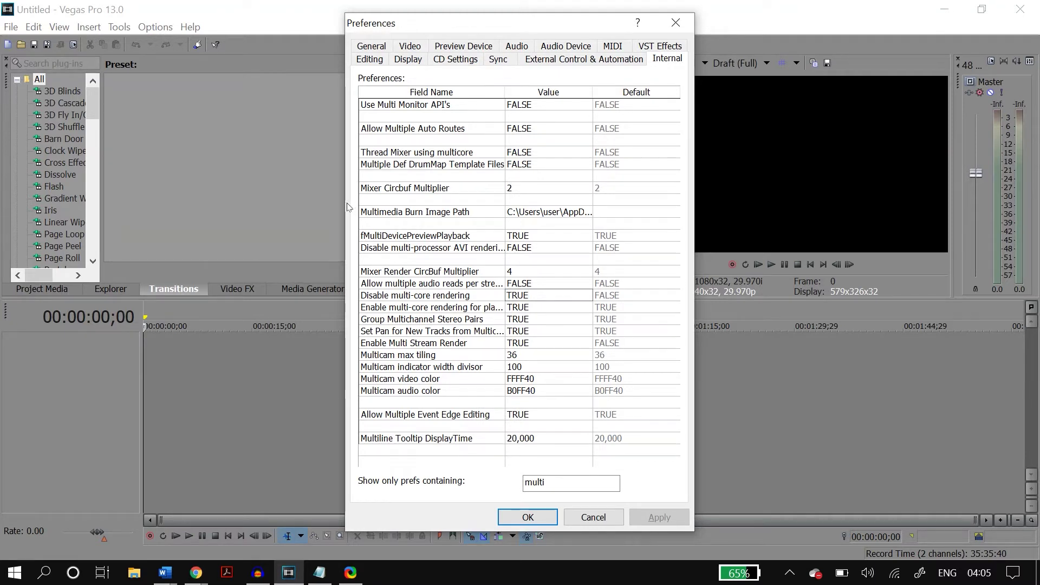
key(Down)
key(F2)
text(FALSE)
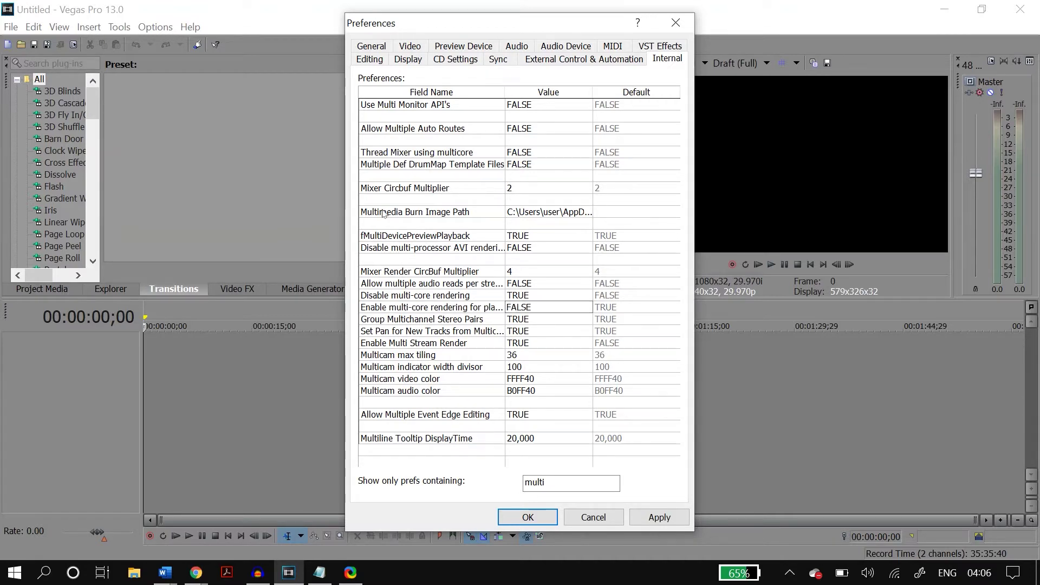
key(Tab)
click(410, 46)
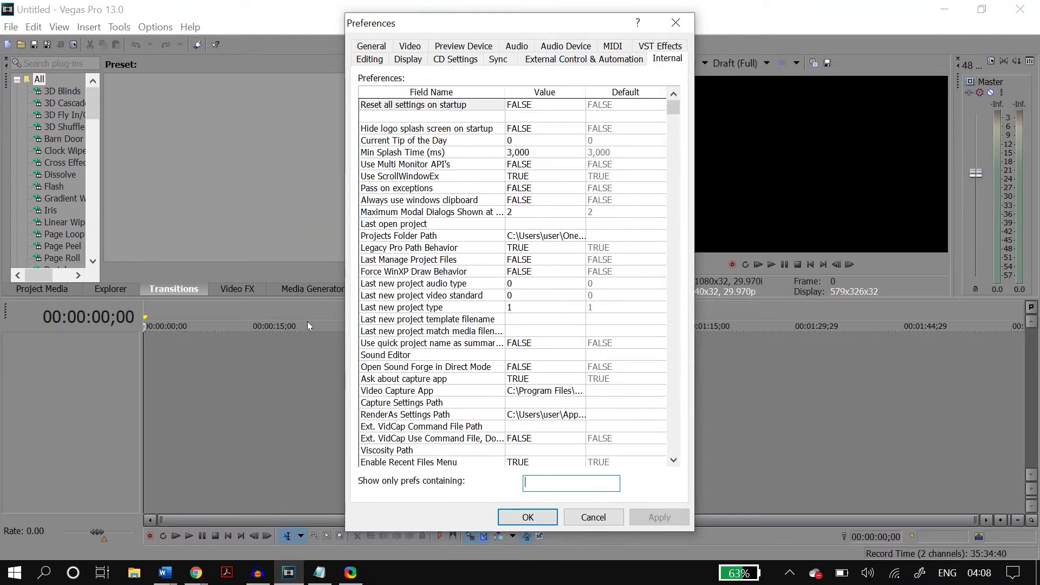
Filter the internal preferences by "S04" and replace that filter with "OPENCL"
text(S04)
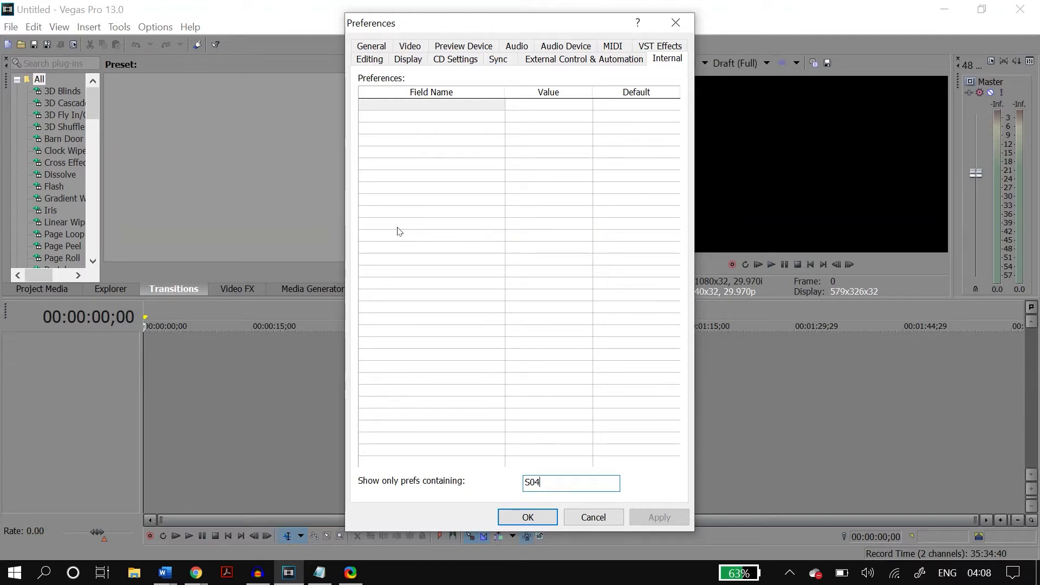
text(OPEN)
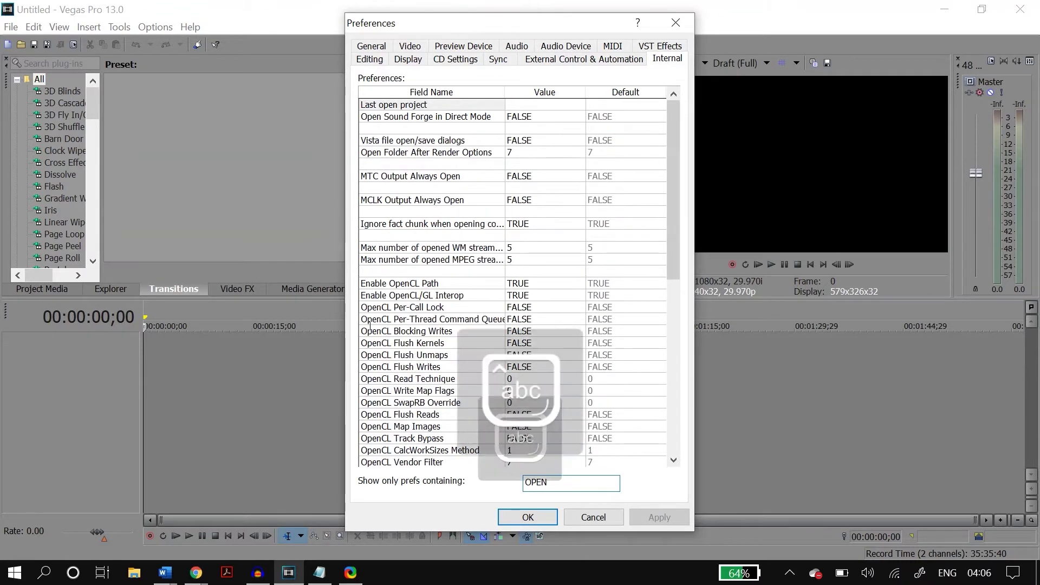
text(CL)
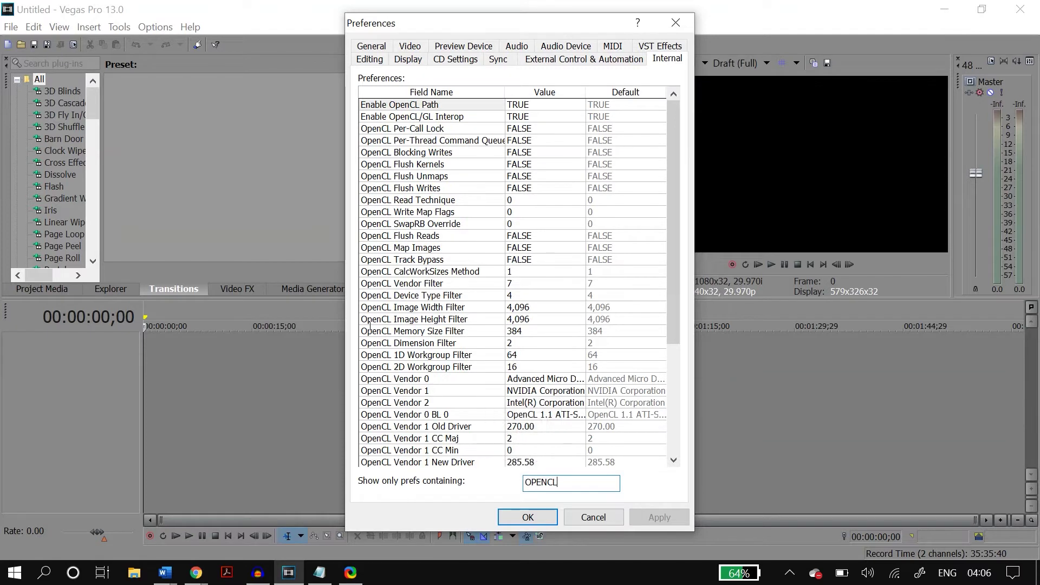
Set "Enable OpenCL/GL Interop" to FALSE and apply the change
key(Tab)
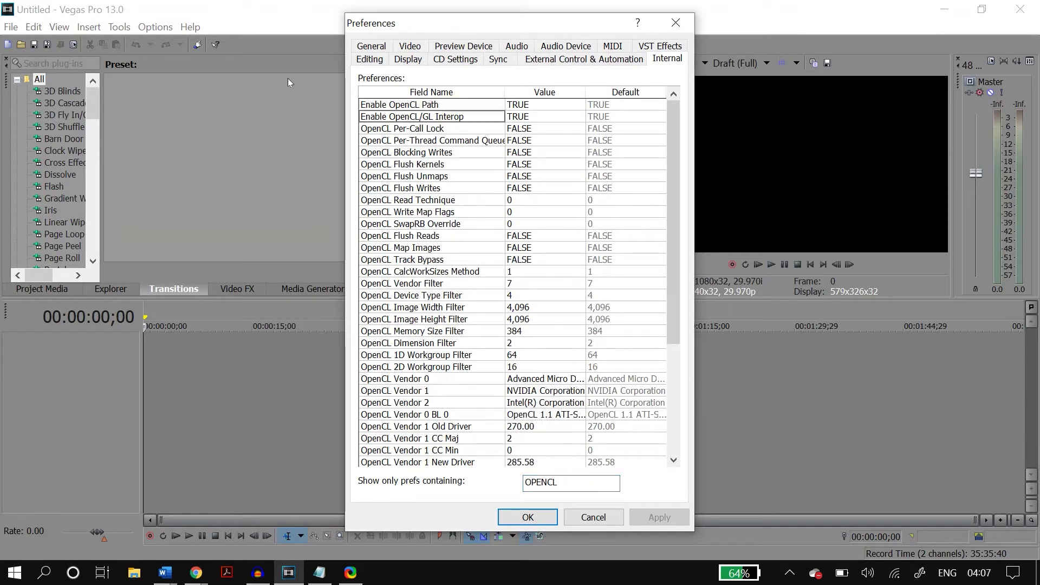
key(Tab)
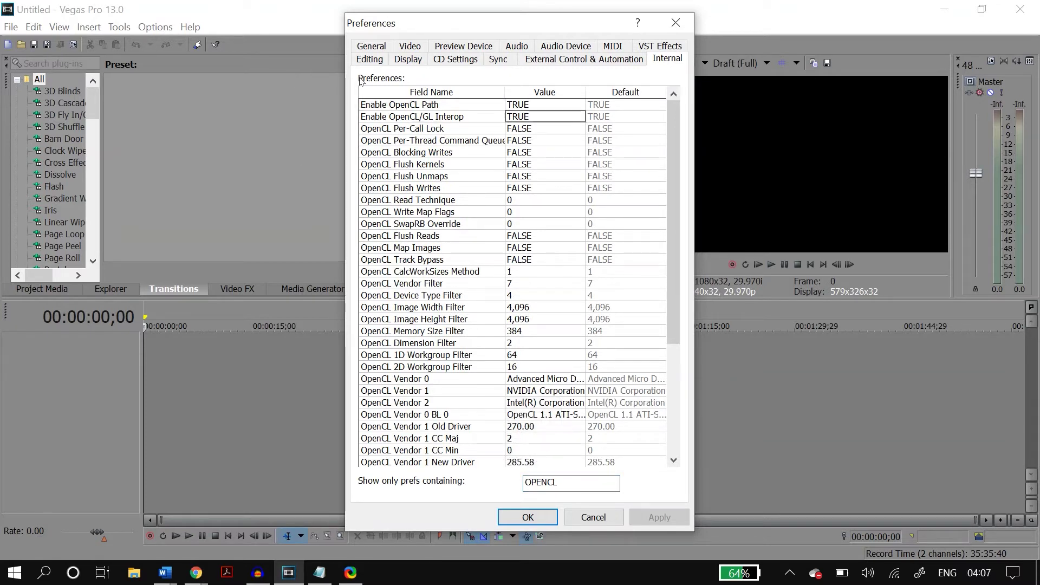
text(FALSE)
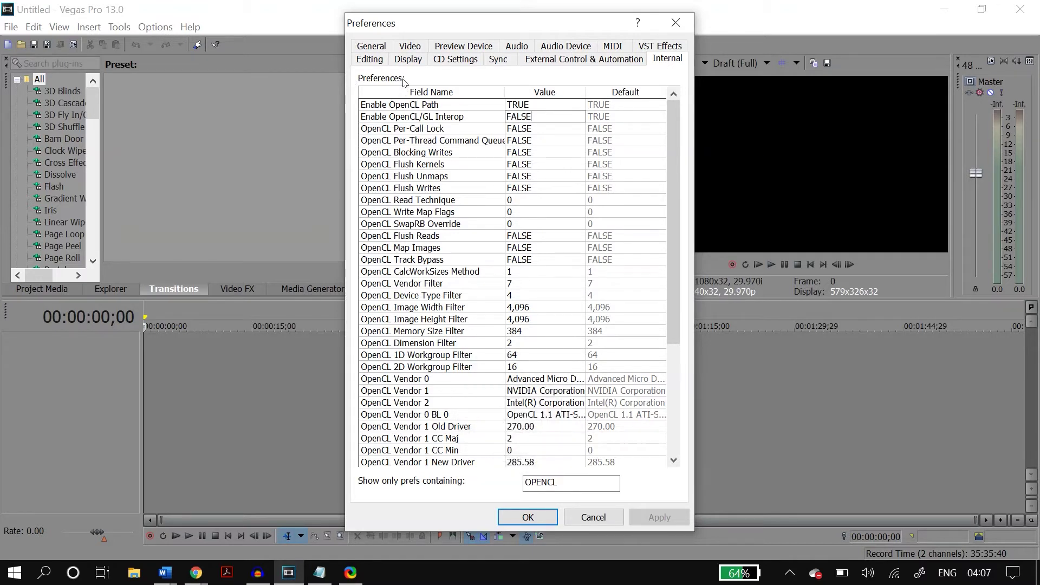
key(Tab)
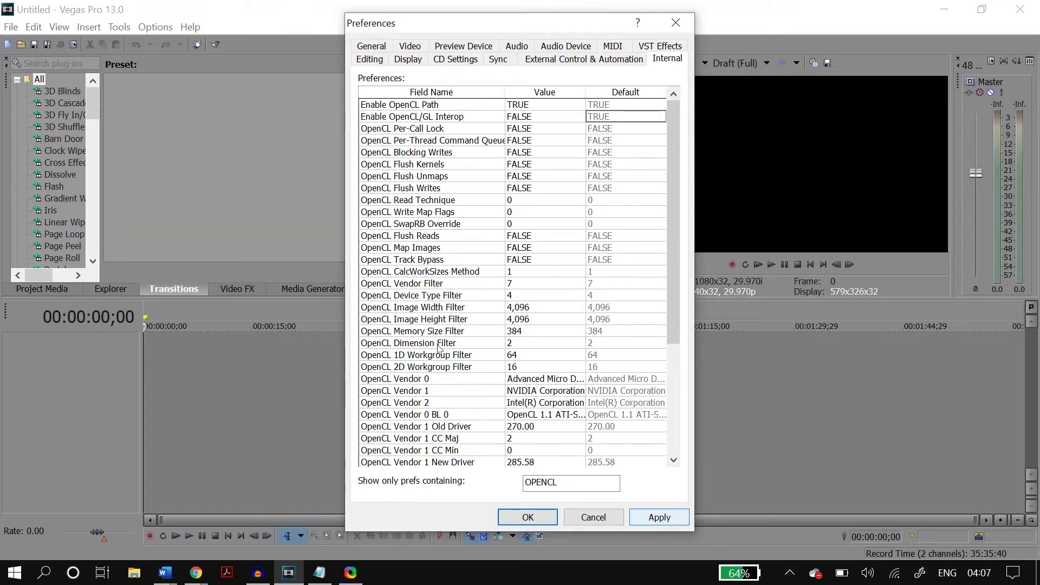
key(Return)
key(Tab)
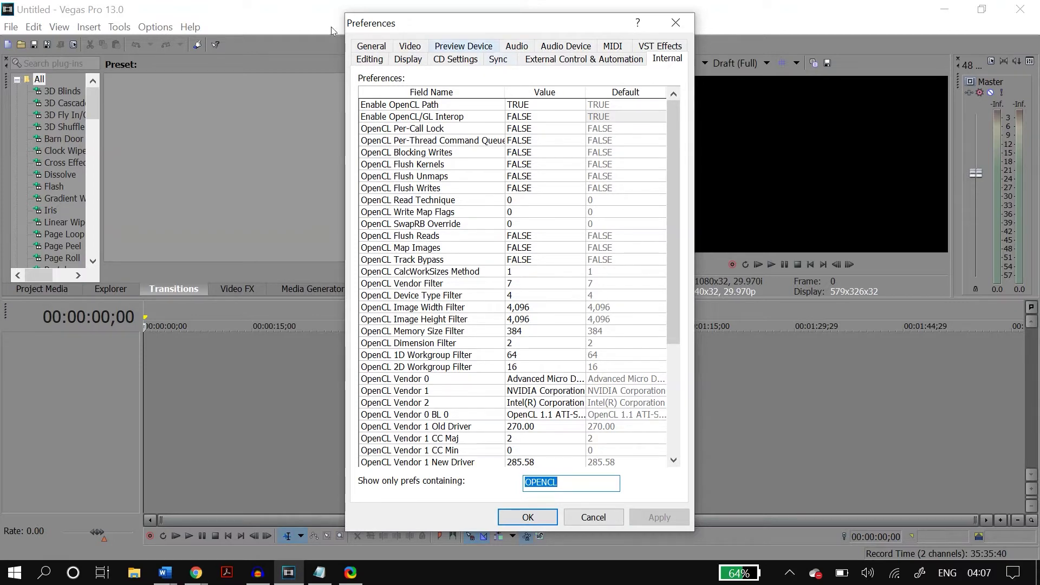
Set GPU acceleration of video processing to NVIDIA Corporation (GeForce MX230), apply it and close Preferences
click(412, 47)
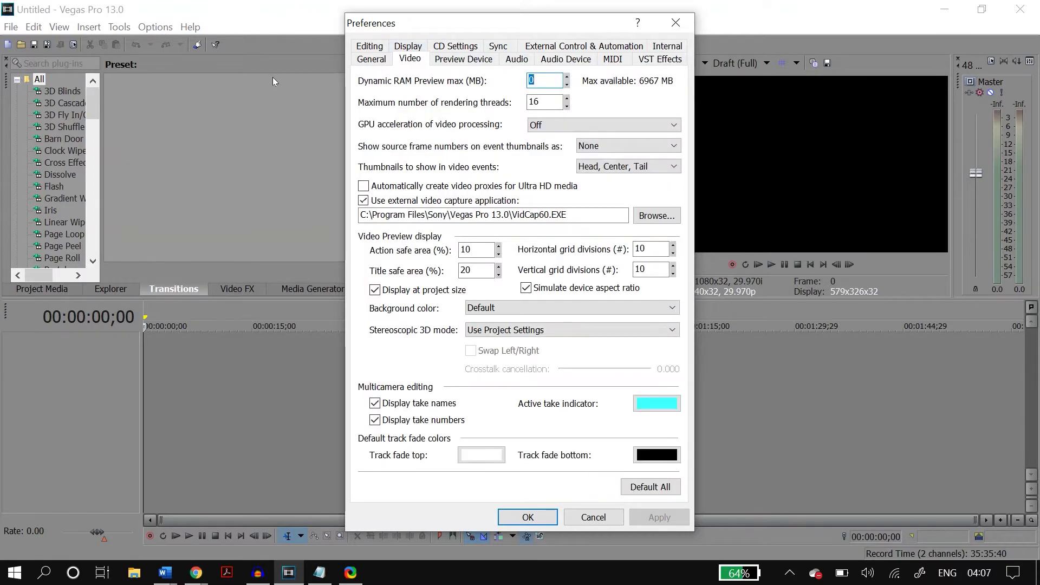
click(545, 129)
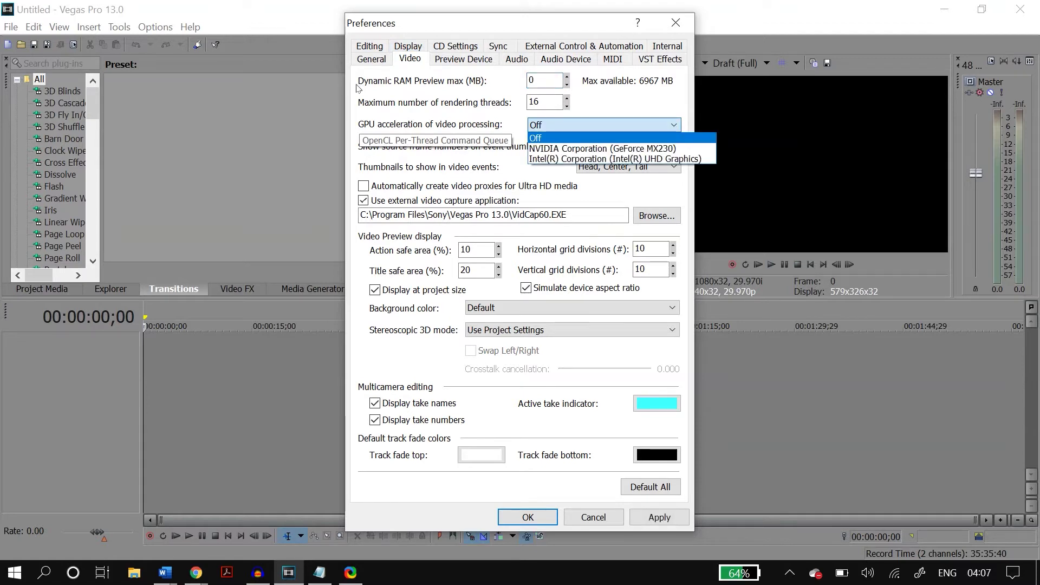
click(546, 147)
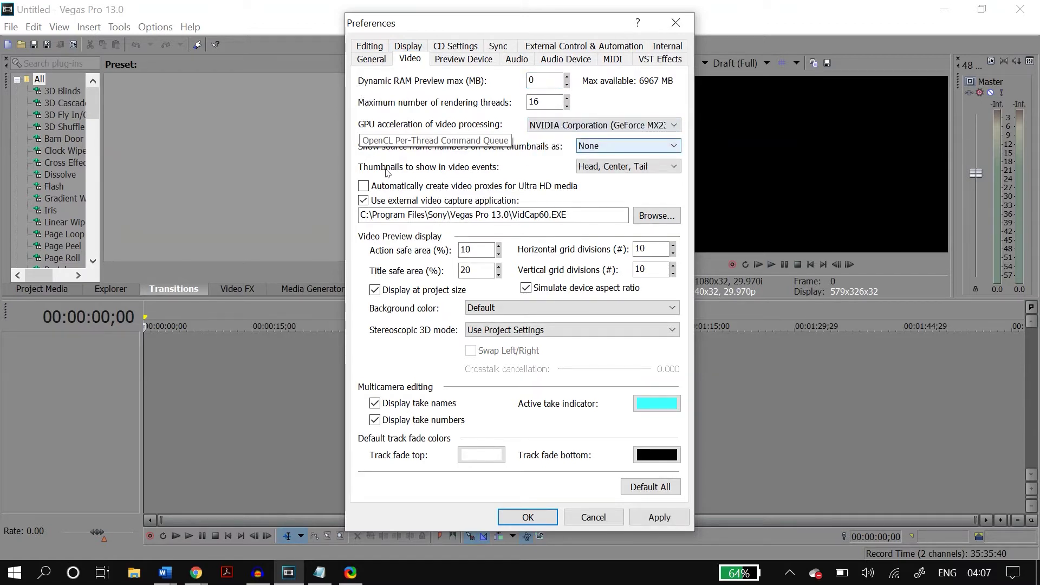
click(659, 517)
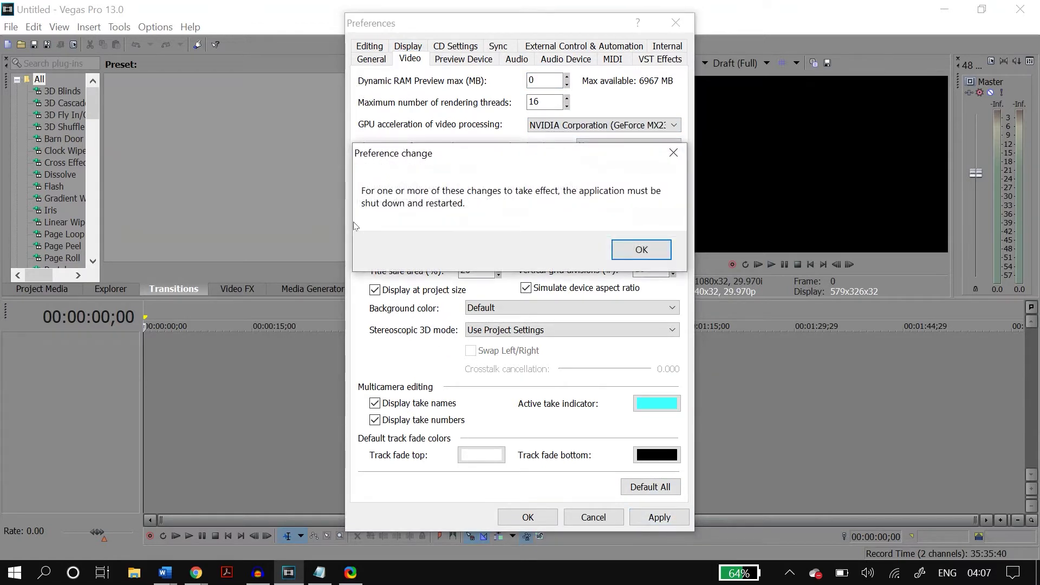
key(Return)
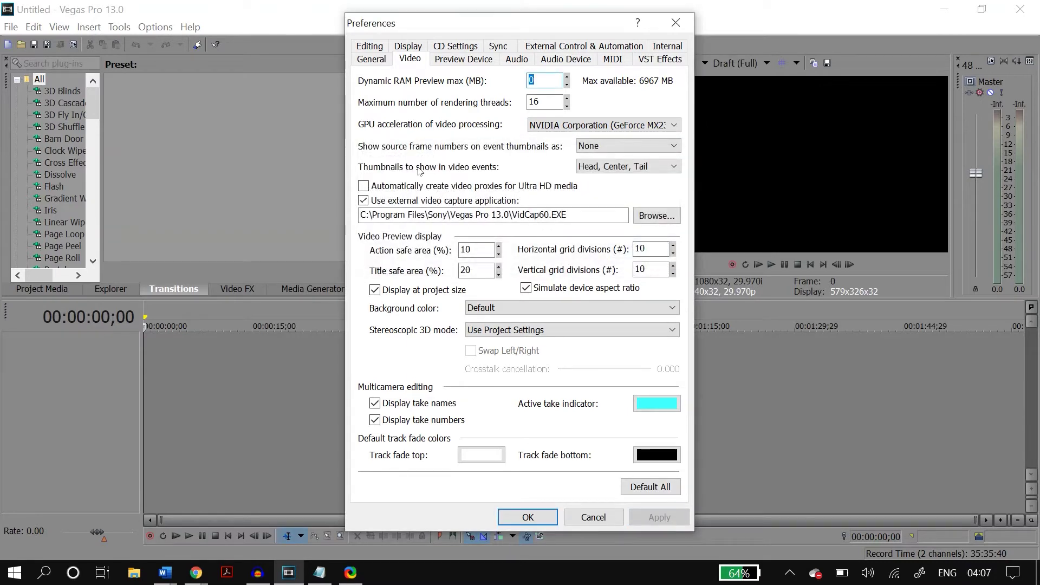
click(528, 518)
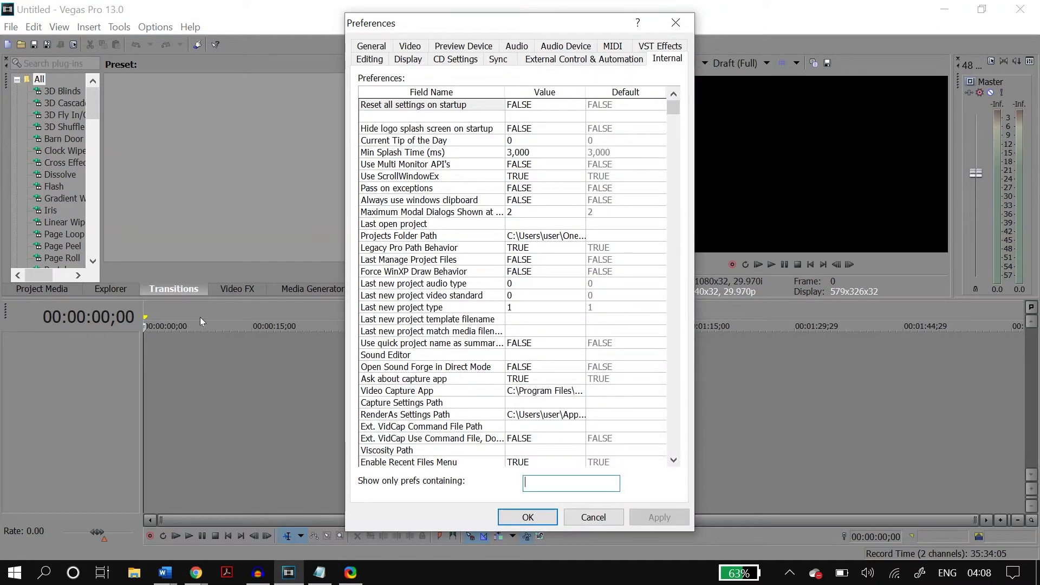
Search the internal preferences for "QSV Rendering" and clear the filter
text(QSV RE)
key(BackSpace)
key(Caps_Lock)
text(en)
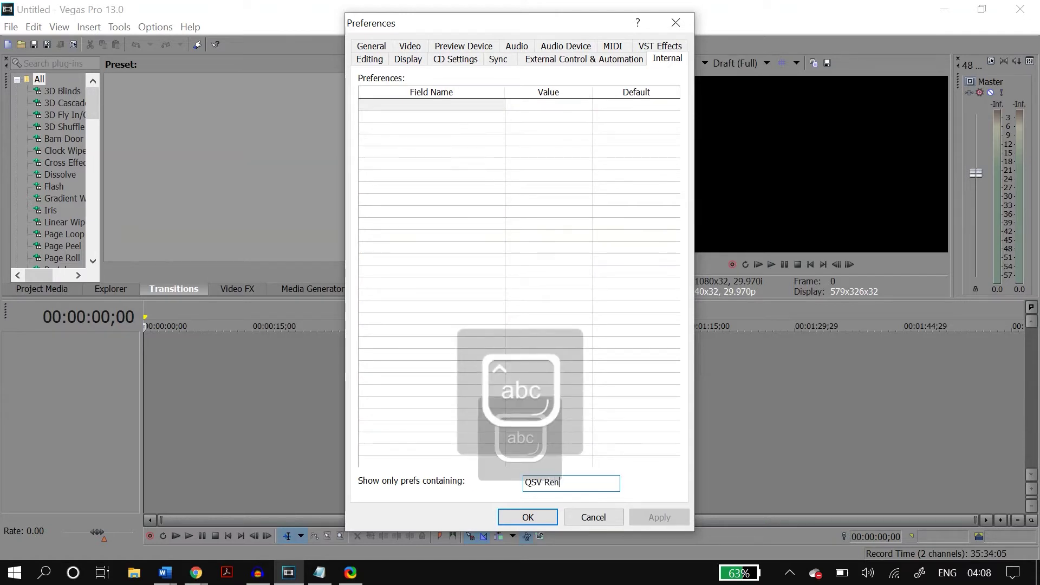
text(dering)
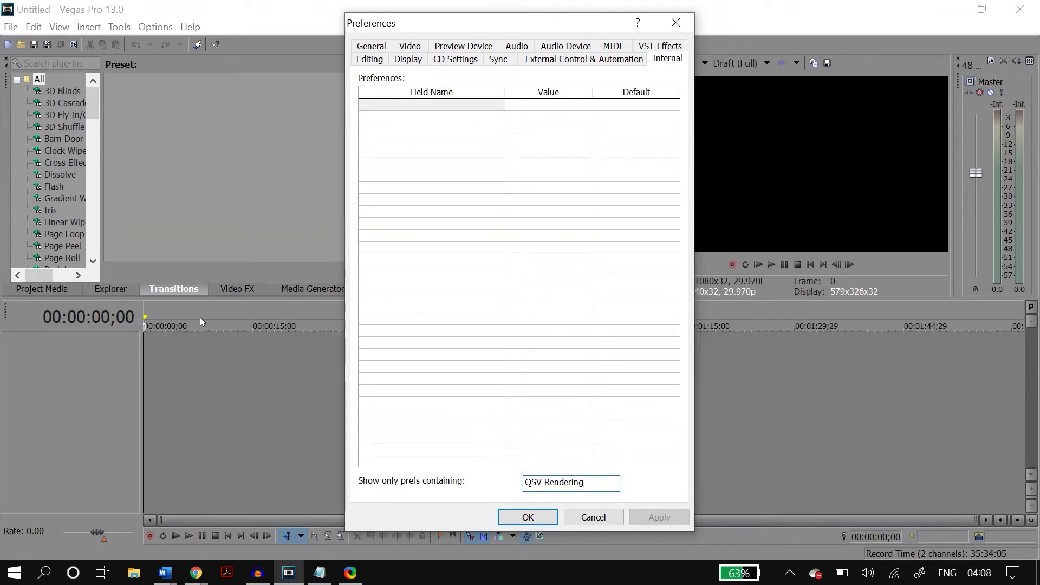
key(BackSpace)
key(BackSpace)
key(BackSpace)
key(BackSpace)
key(BackSpace)
key(BackSpace)
key(BackSpace)
key(BackSpace)
key(BackSpace)
key(BackSpace)
key(BackSpace)
key(BackSpace)
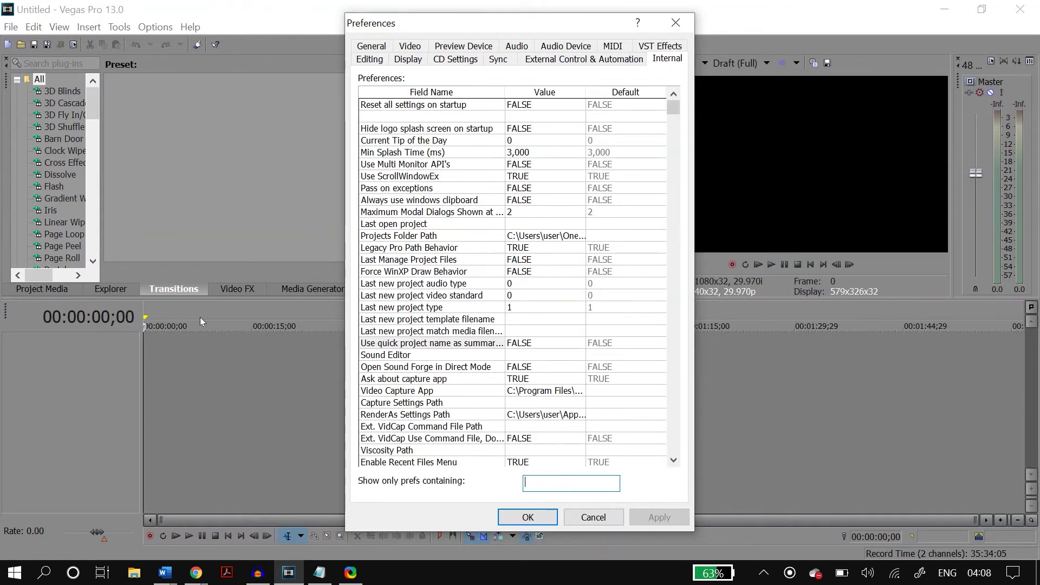
Search the internal preferences for "S04 Compound" and clear the filter
key(Caps_Lock)
text(SO)
text(4)
text( C)
key(Caps_Lock)
text(omp)
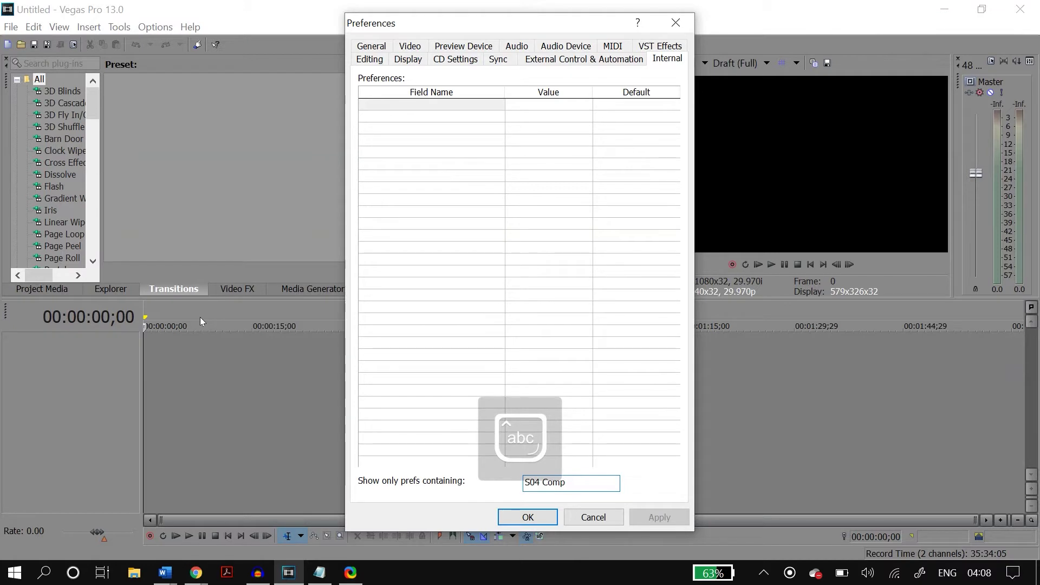
text(ound)
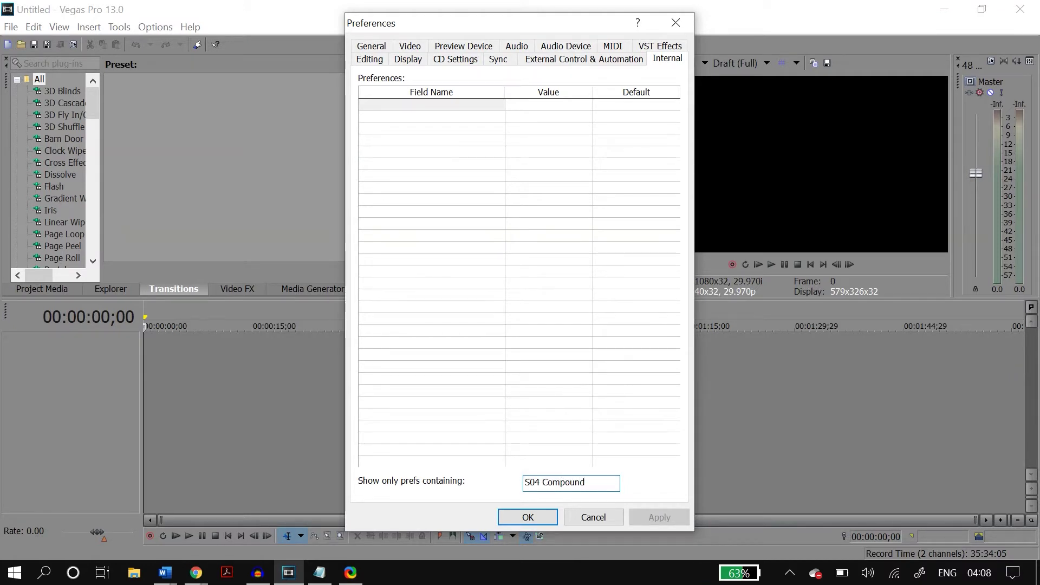
key(BackSpace)
key(BackSpace)
key(BackSpace)
key(BackSpace)
key(BackSpace)
key(BackSpace)
key(BackSpace)
key(BackSpace)
key(BackSpace)
key(BackSpace)
key(BackSpace)
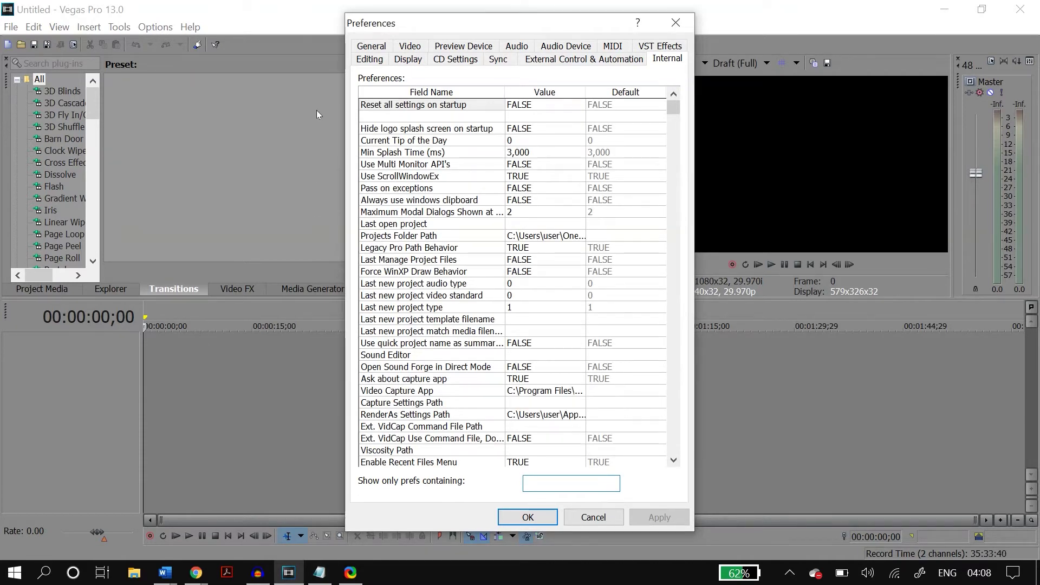
Set the maximum number of rendering threads to 2 in the video preferences, apply the change and close Preferences
click(411, 46)
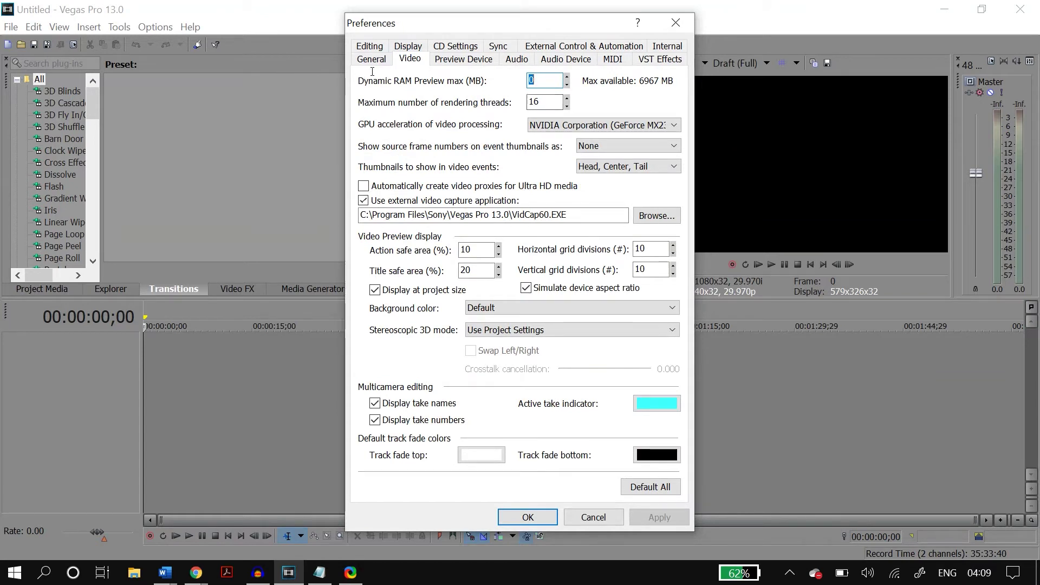
key(Tab)
text(2)
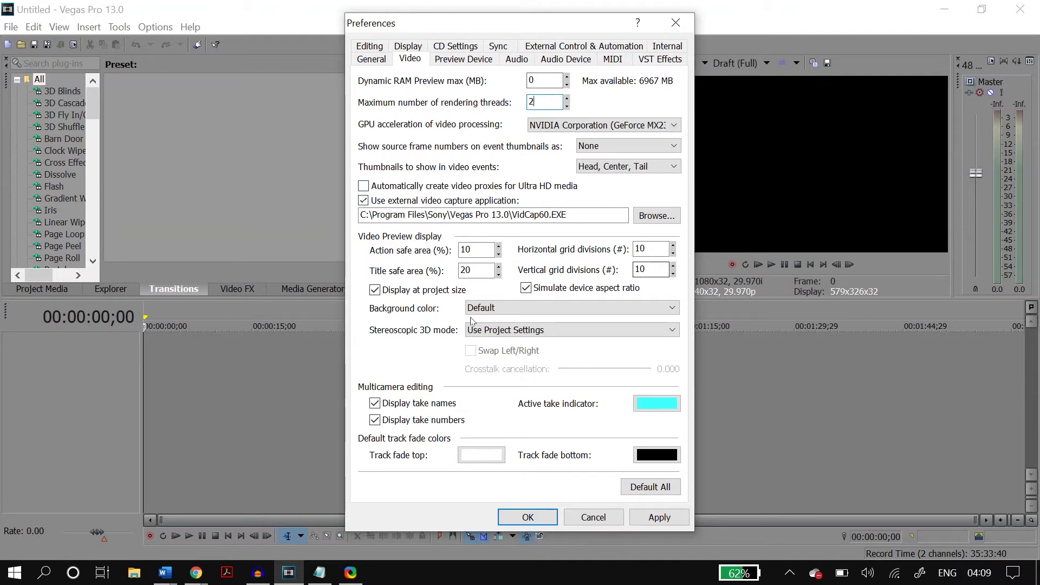
click(659, 517)
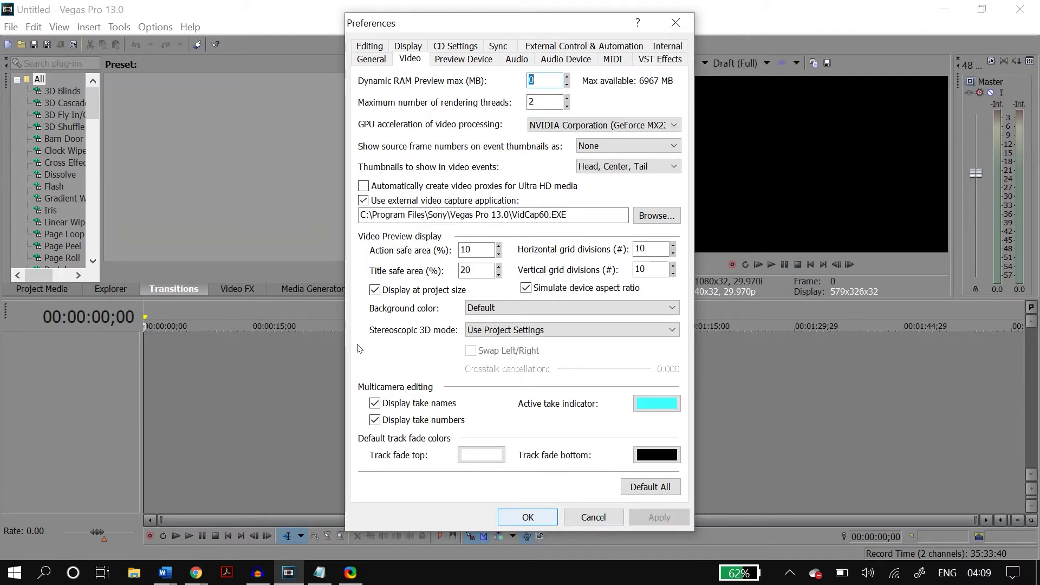
key(Return)
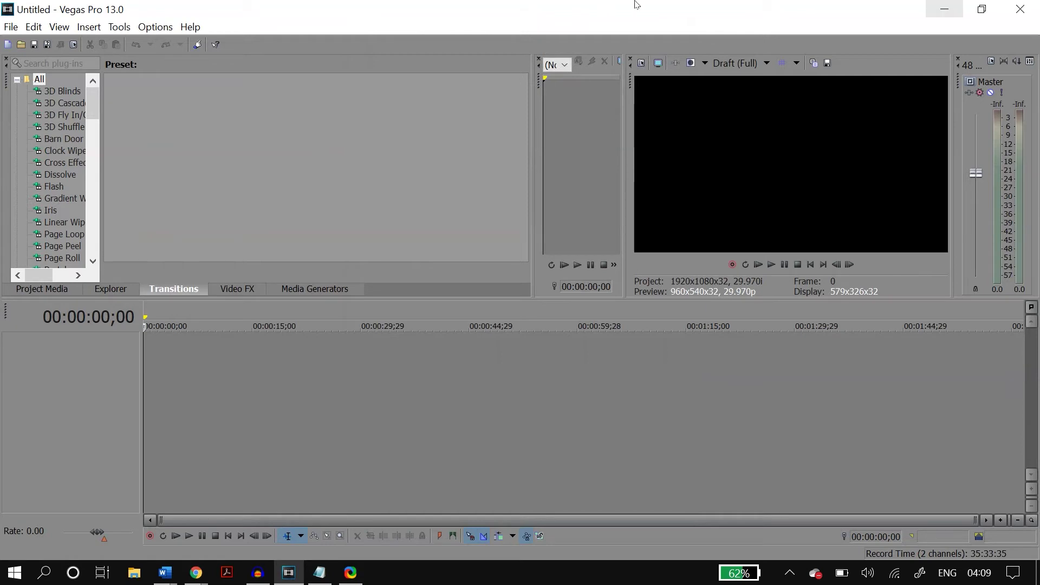
Show the Windows desktop and launch Task Manager
key(super+d)
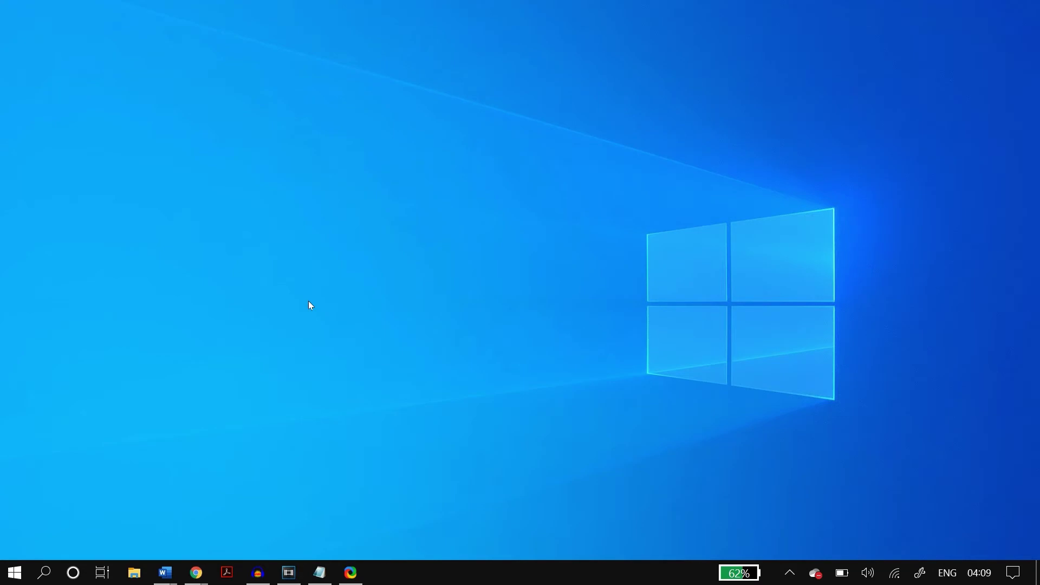
key(shift+F10)
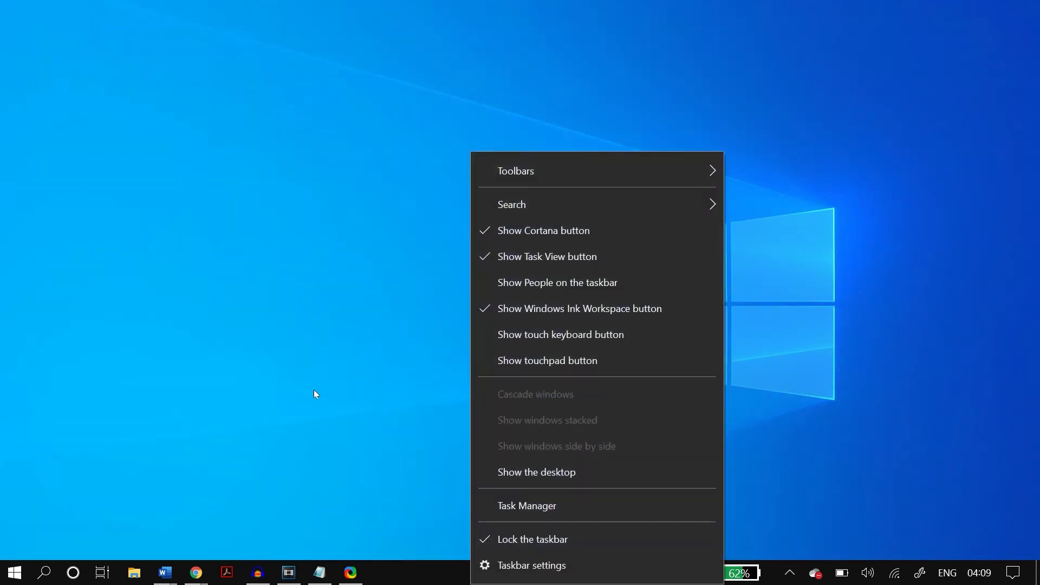
key(Up)
key(Up)
key(Up)
key(Return)
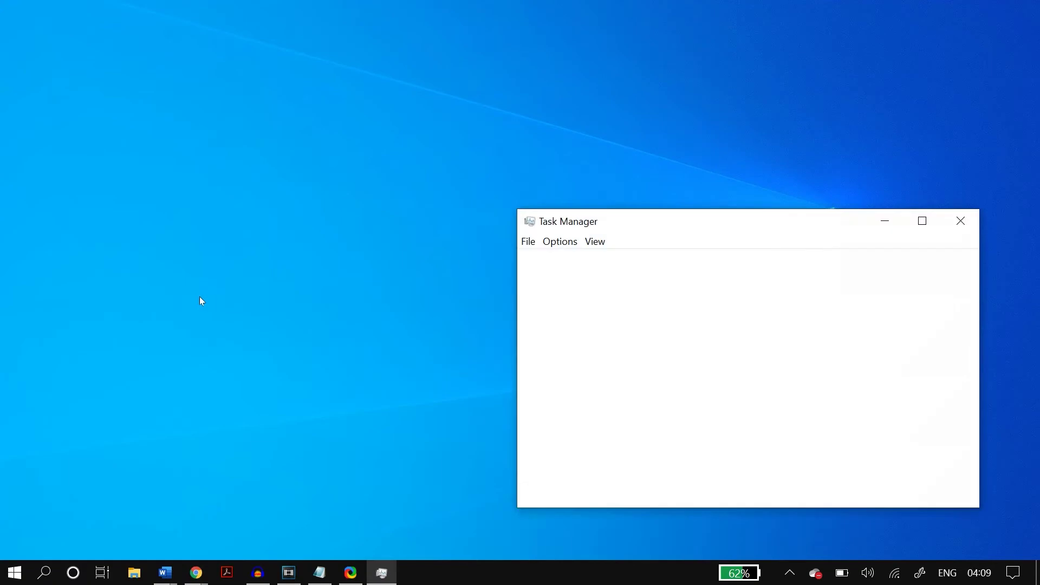
Maximize Task Manager and display its detailed list of running processes
mouse_move(748, 217)
mouse_down()
mouse_move(542, 172)
mouse_move(499, 135)
mouse_move(514, 141)
mouse_up()
key(ctrl+Tab)
key(ctrl+Tab)
key(ctrl+Tab)
key(ctrl+Tab)
key(ctrl+Tab)
key(super+Up)
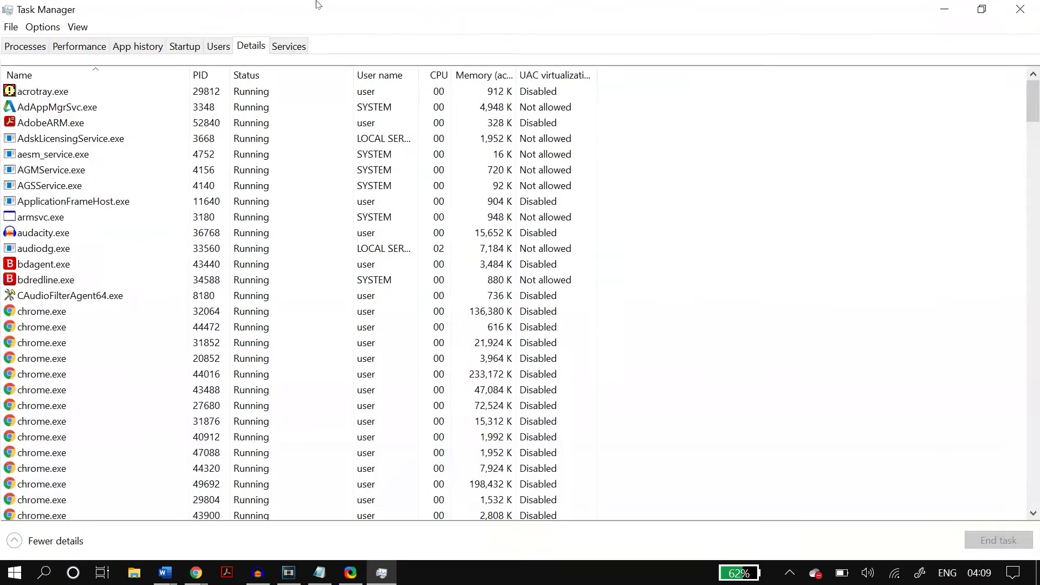
Change the processor affinity of vegas130.exe to exclude CPU 7, confirm it and minimize Task Manager
key(v)
key(shift+F10)
key(Down)
key(Down)
key(Down)
key(Down)
key(Down)
key(Return)
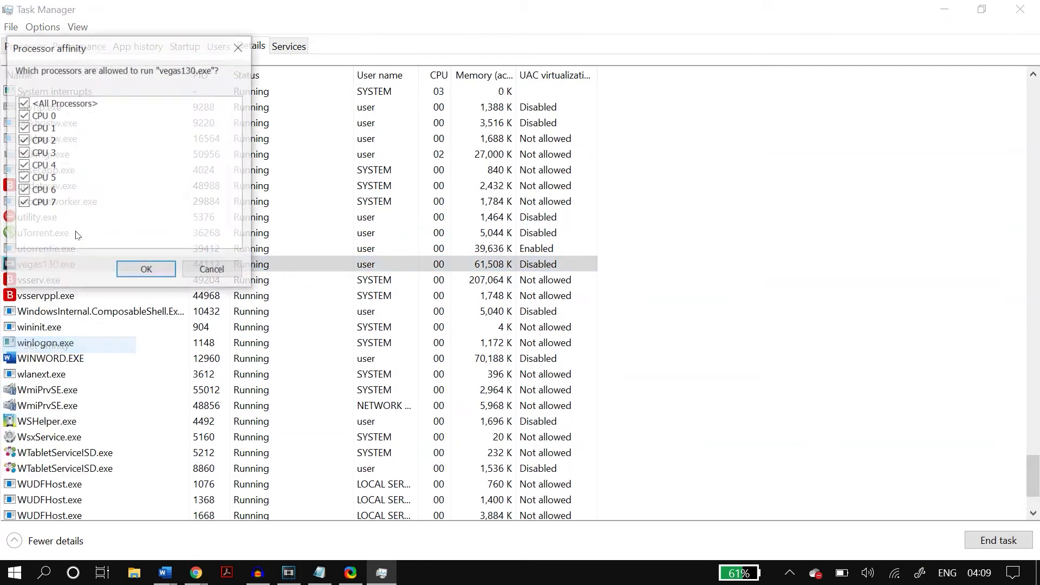
key(End)
key(space)
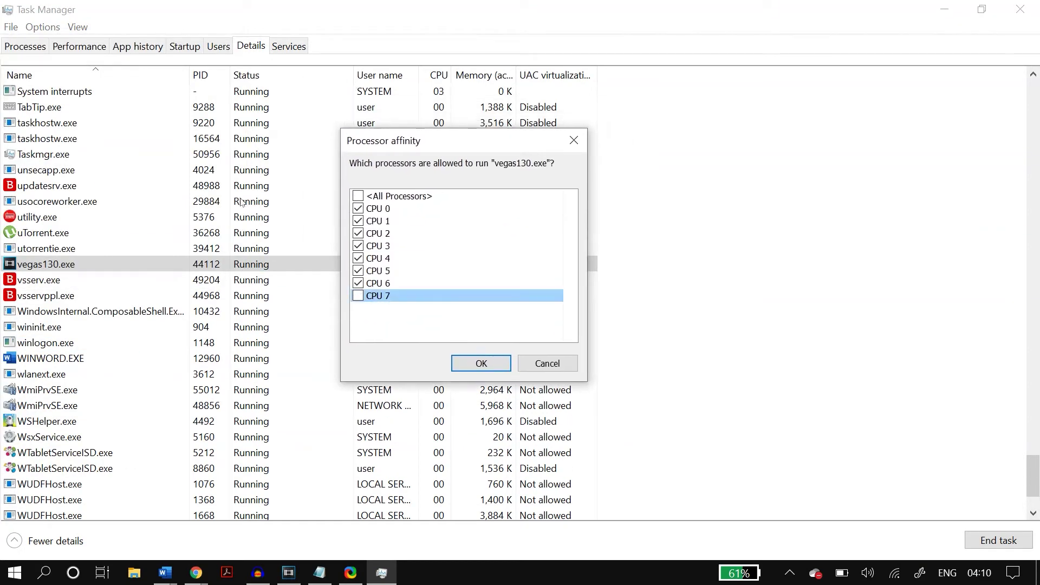
key(Return)
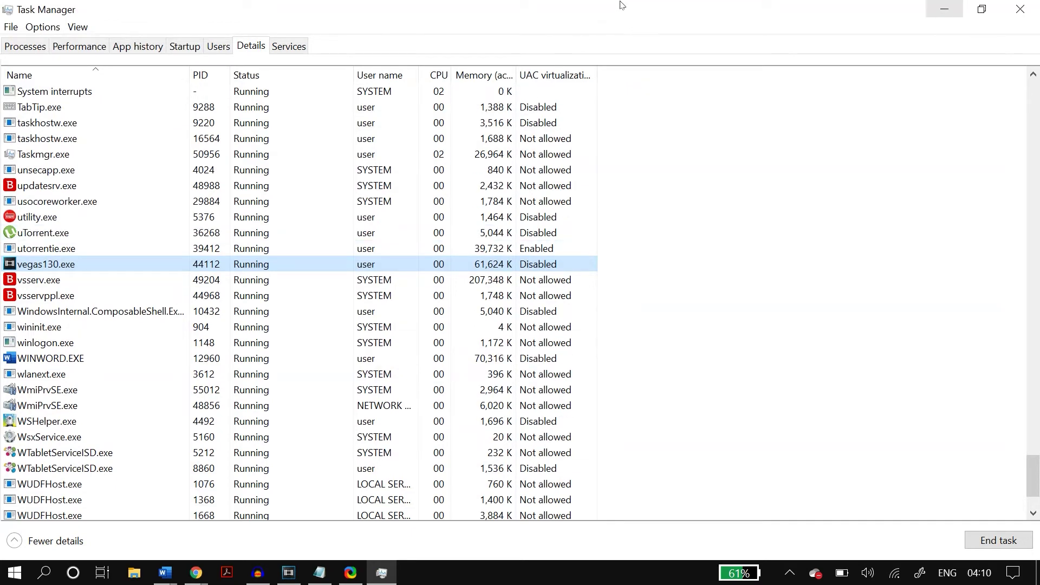
key(super+d)
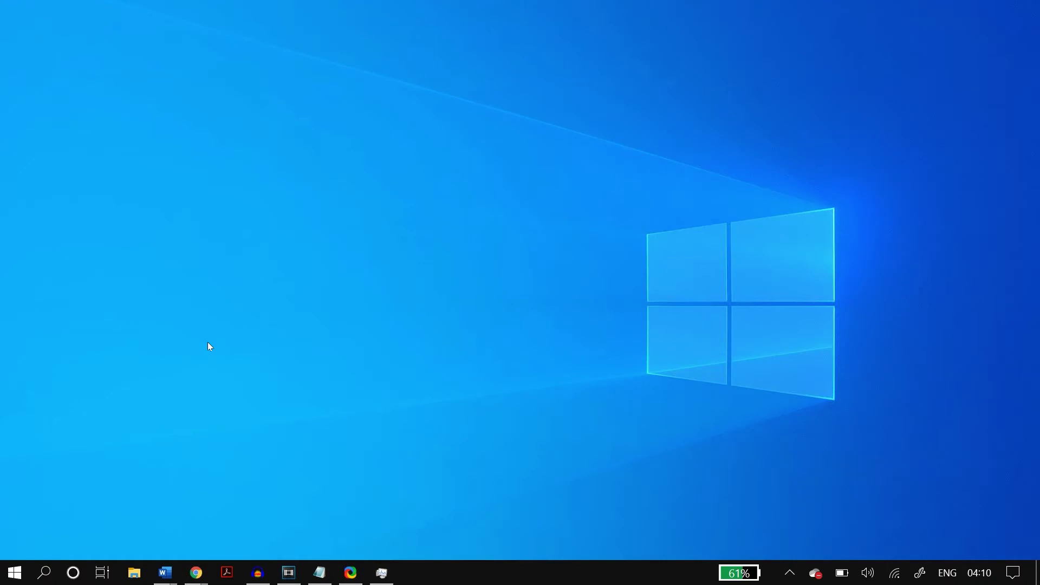
Switch to Vegas Pro and add the Inception Theme clip from D:\Guitar Songs to the timeline, declining to match the project video settings
key(alt+Tab)
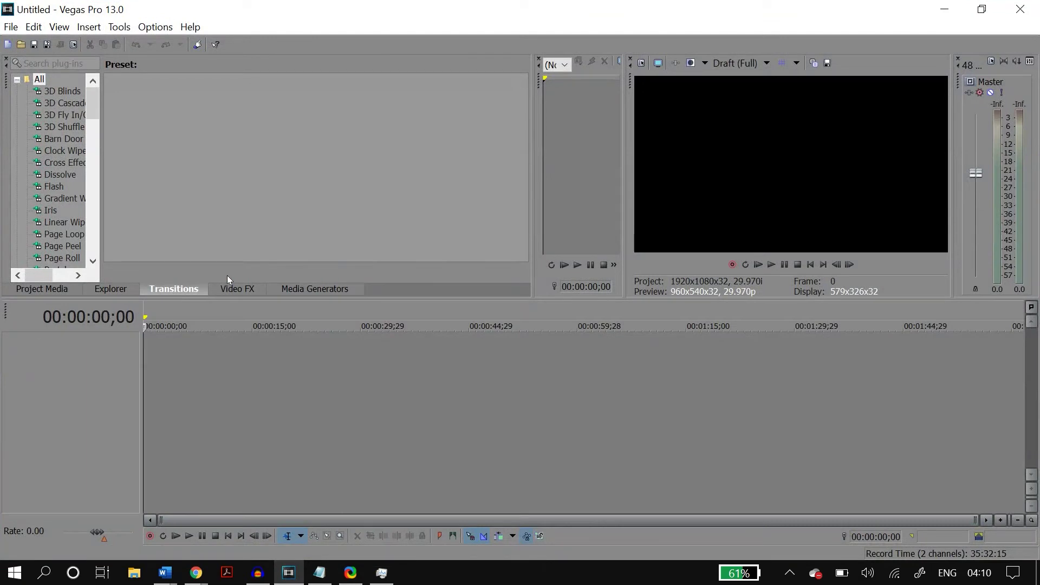
key(alt+1)
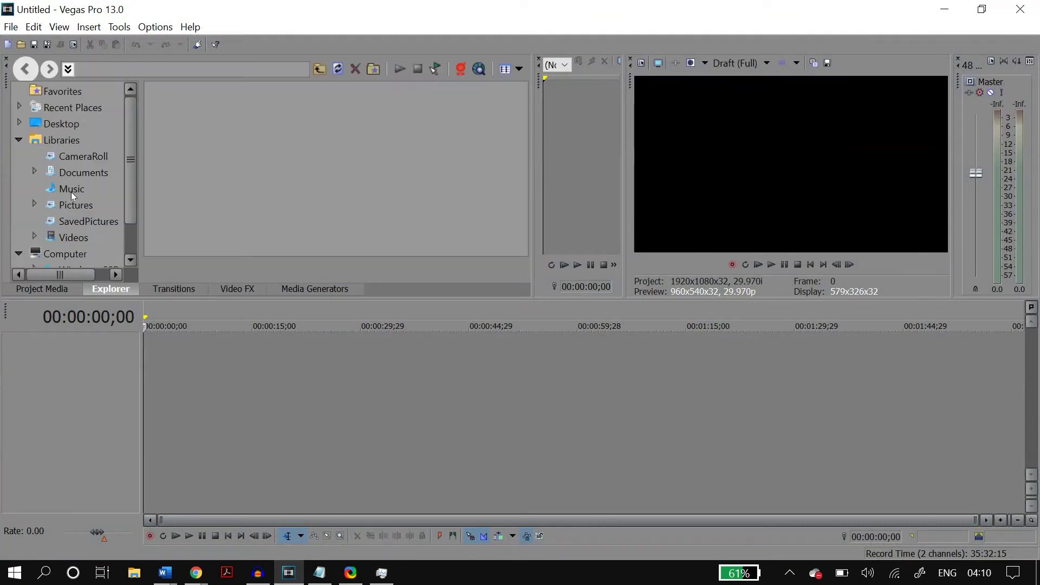
scroll(59, 126, down, 2)
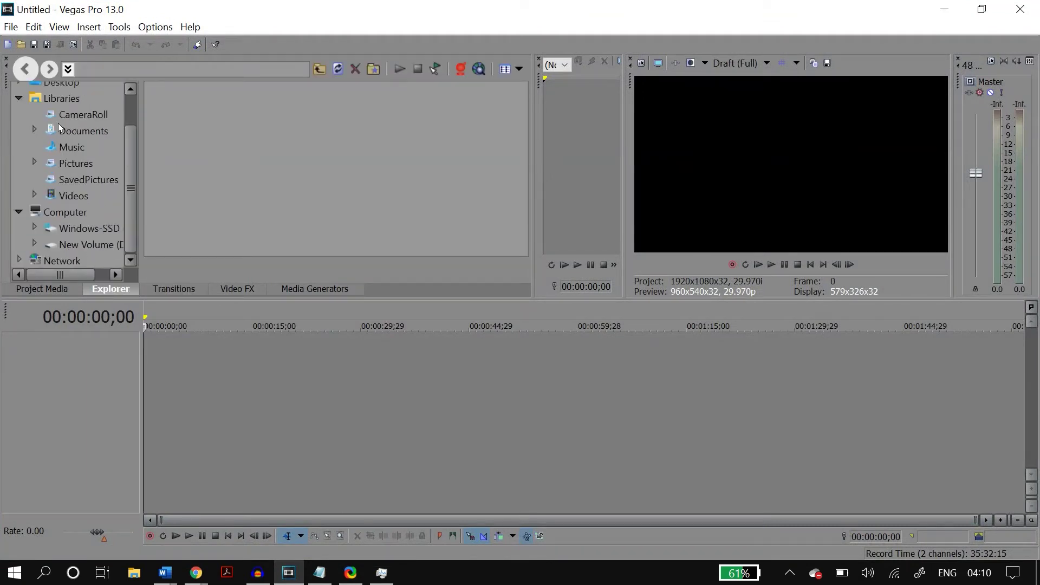
click(87, 244)
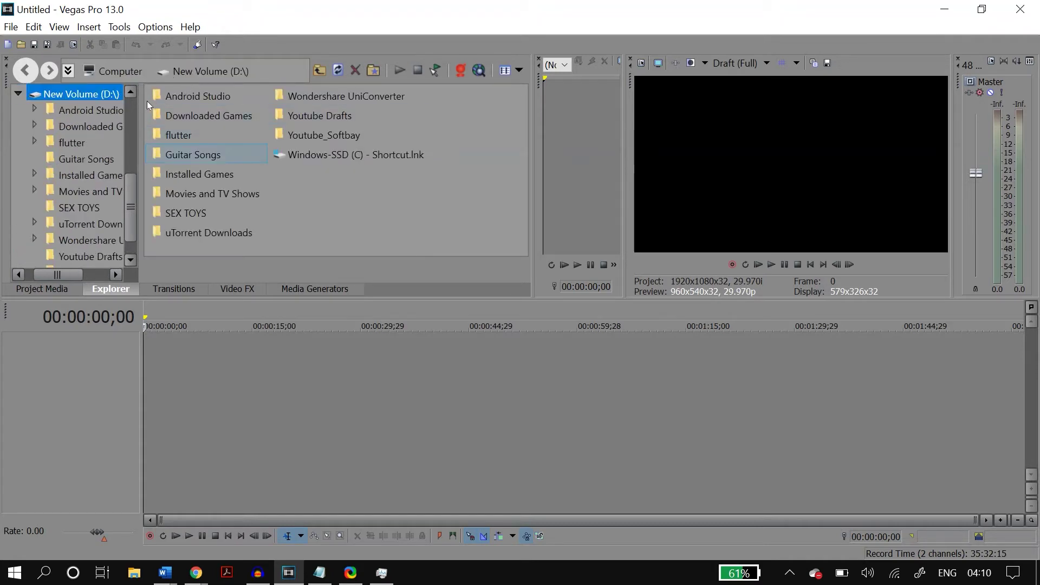
double_click(216, 155)
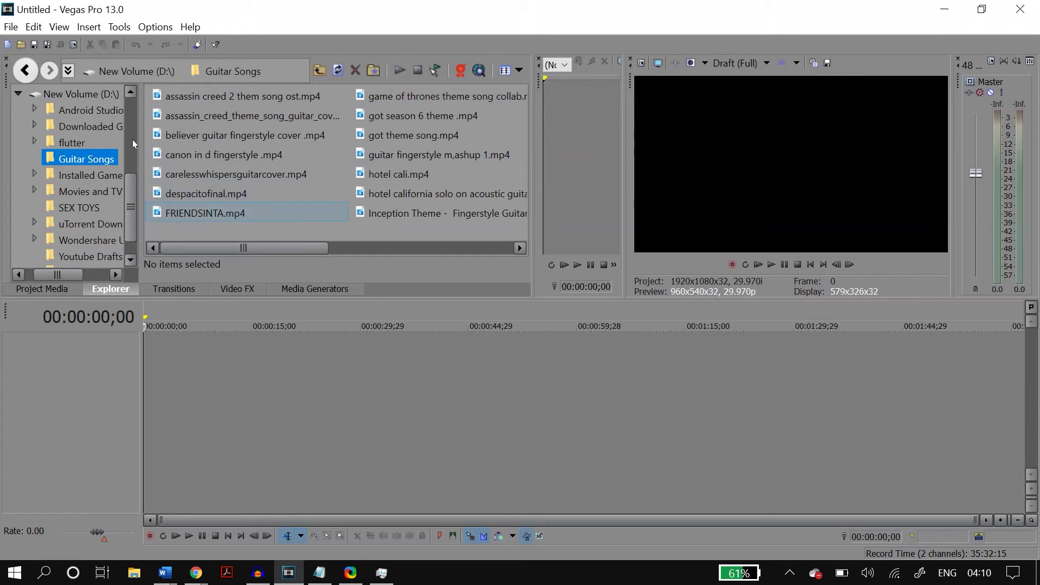
drag(405, 213, 177, 379)
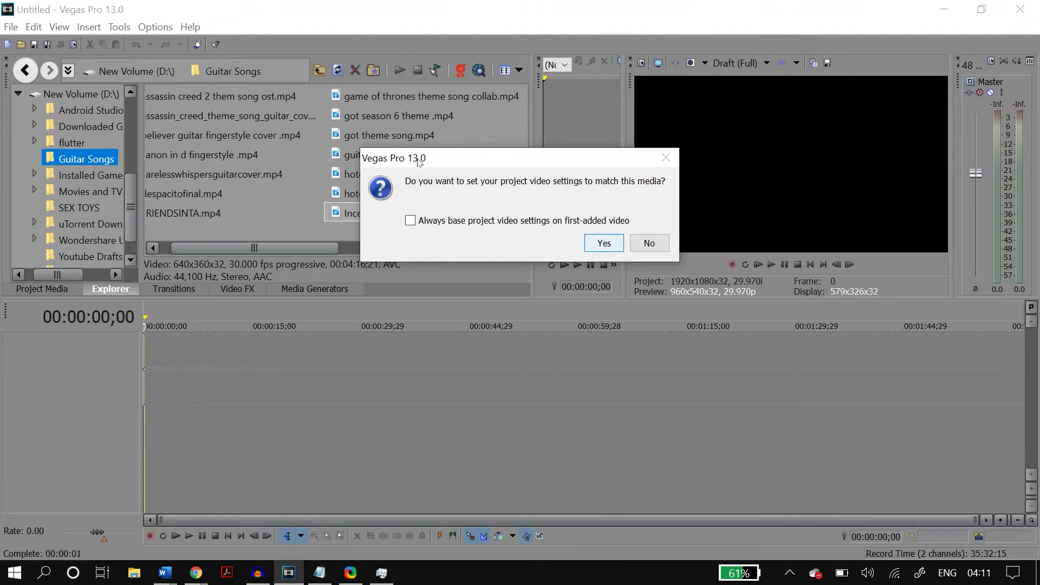
key(Escape)
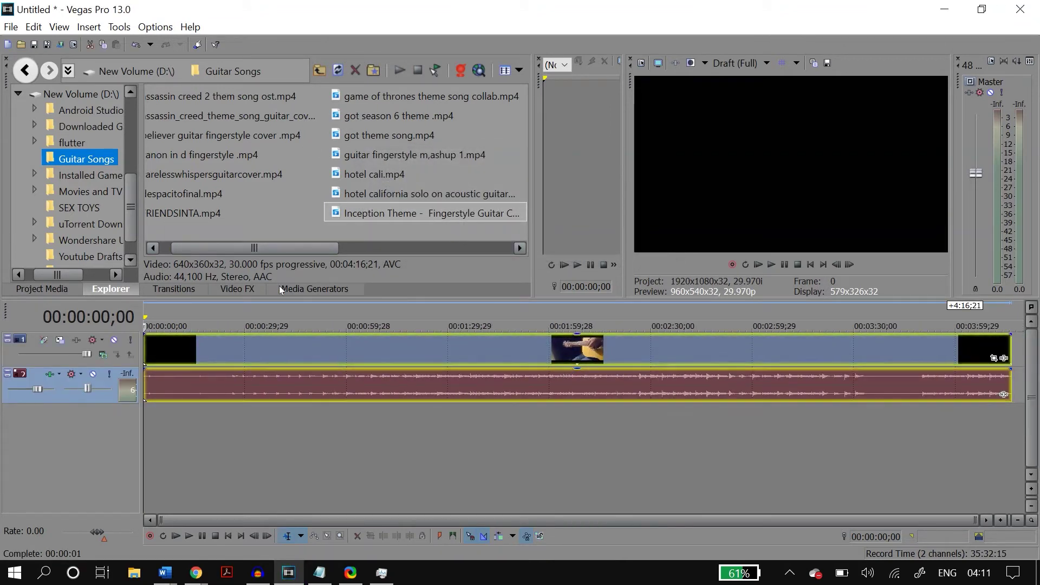
Play the clip briefly from about 20 seconds and mark a time selection about 1:09 long on the timeline
click(417, 427)
click(446, 430)
click(348, 436)
click(211, 396)
key(space)
key(space)
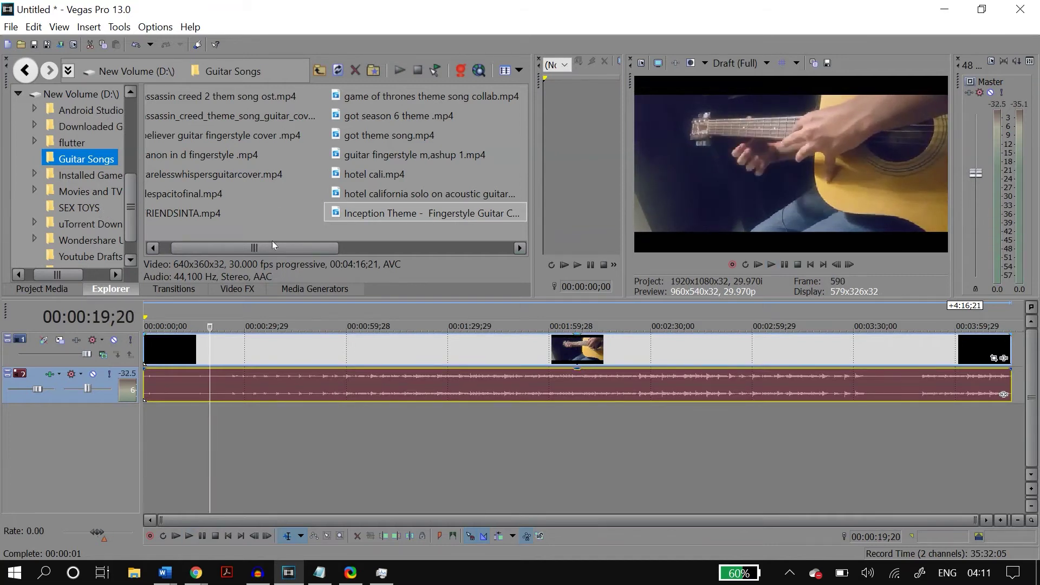
drag(332, 434, 561, 433)
click(352, 433)
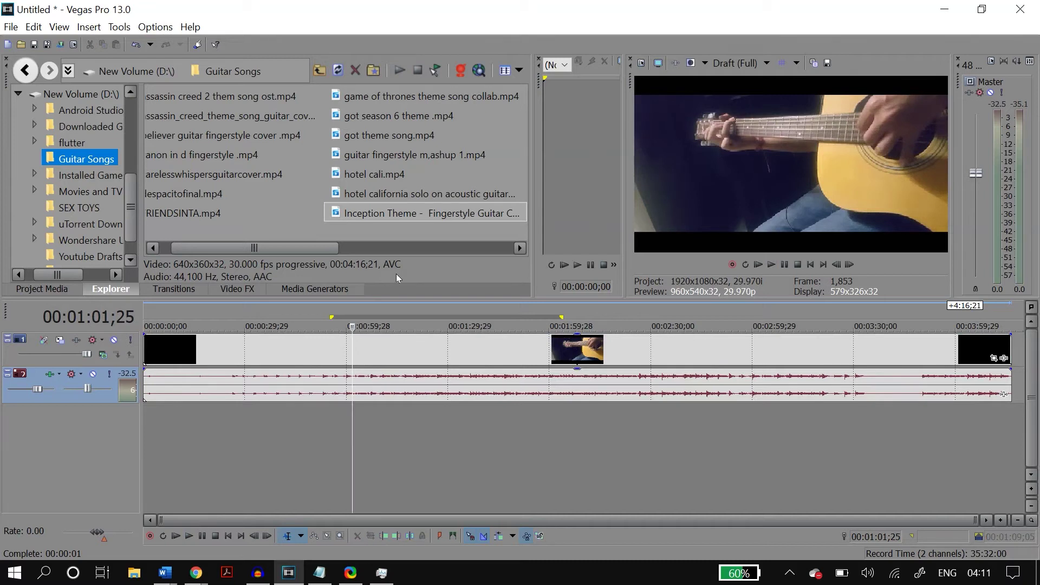
Delete the clip from the timeline and show the project's media
click(508, 360)
key(Delete)
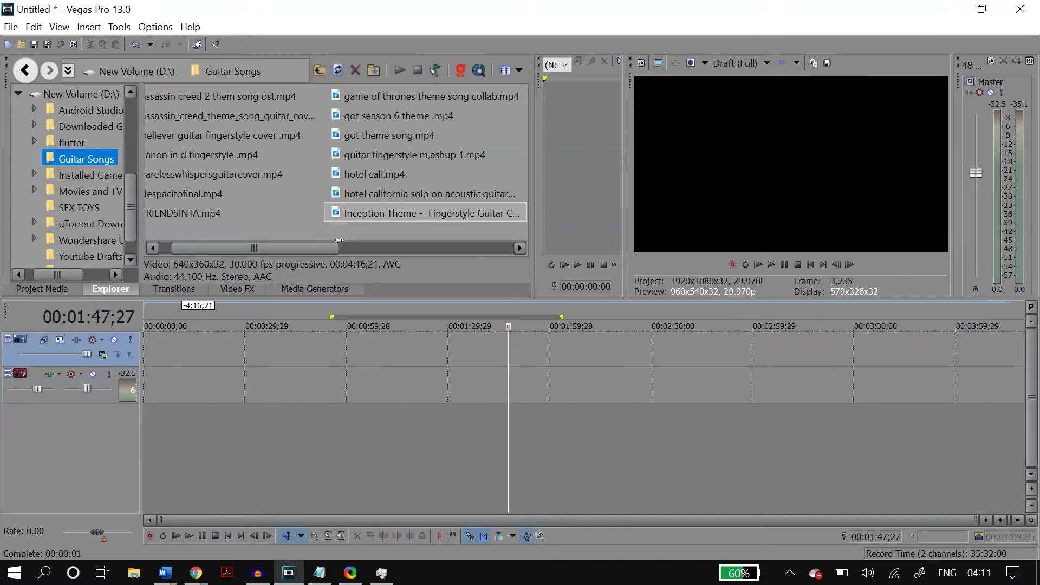
key(alt+6)
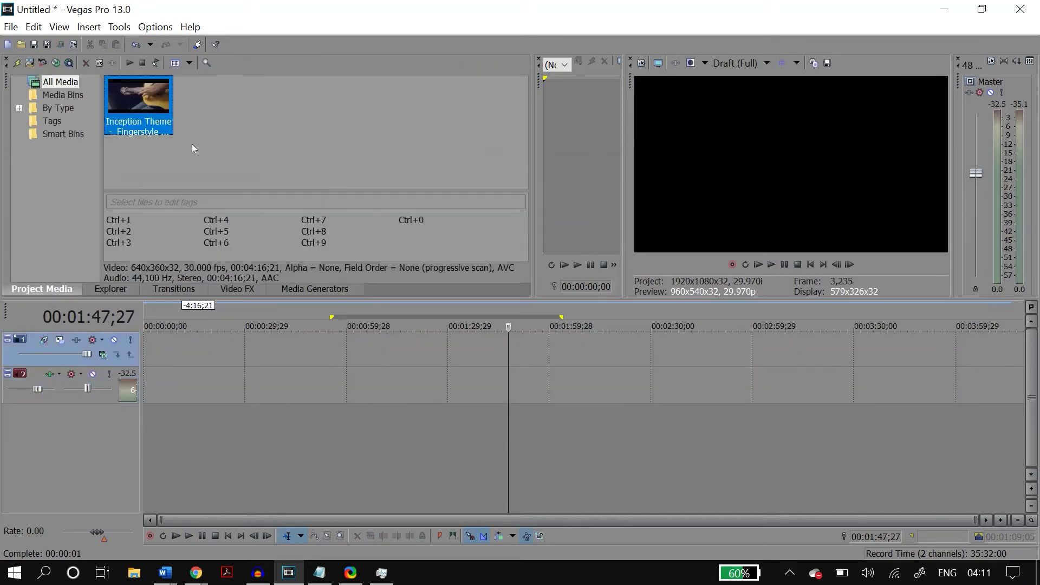
Switch to CloudConvert in Chrome and select assassin_creed_theme_song_guitar_cover.mp4 from D:\Guitar Songs for conversion
key(alt+Tab)
scroll(374, 177, down, 2)
click(578, 264)
click(520, 310)
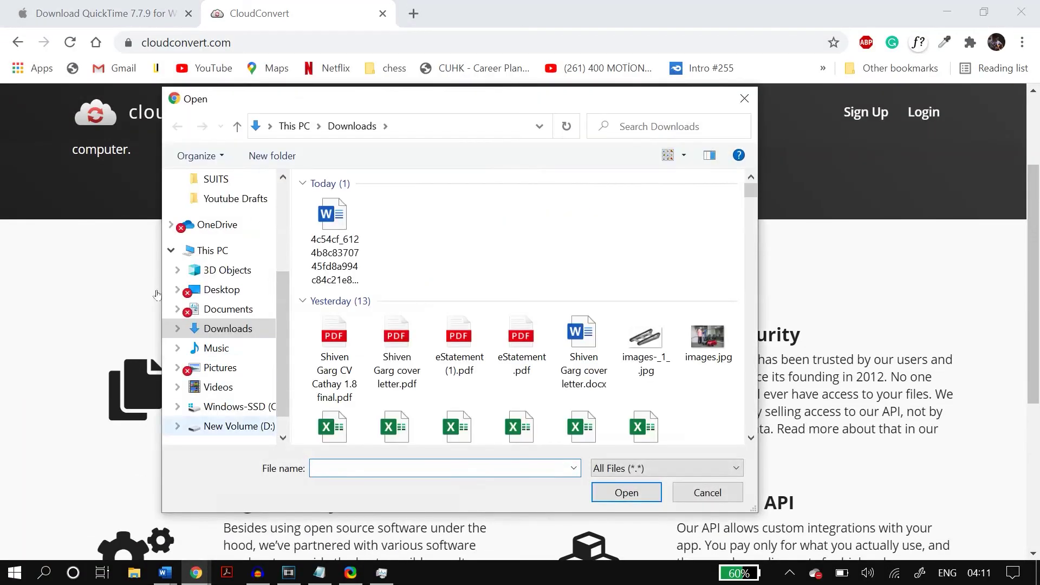
click(236, 426)
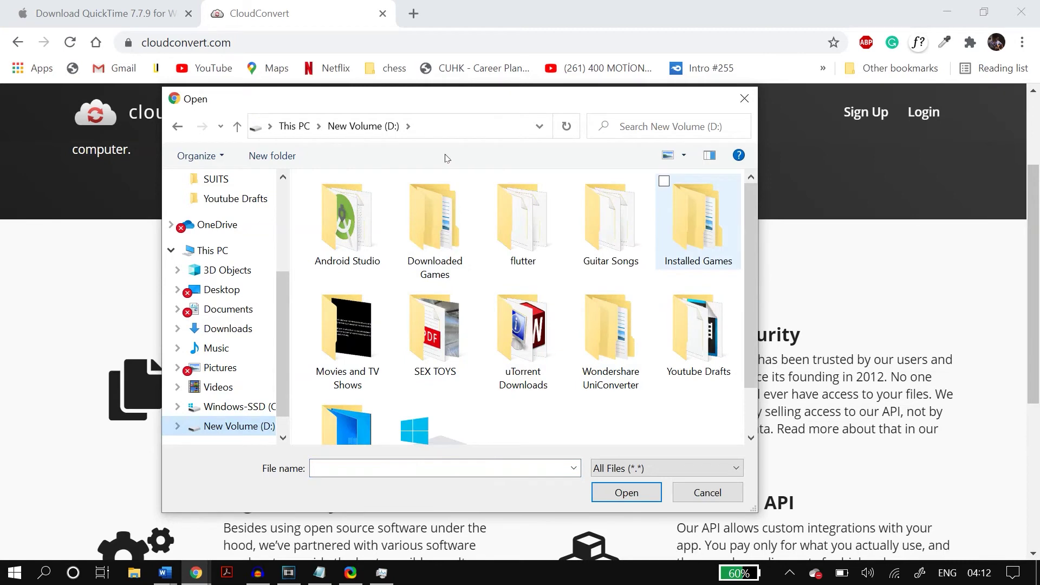
double_click(610, 216)
double_click(435, 217)
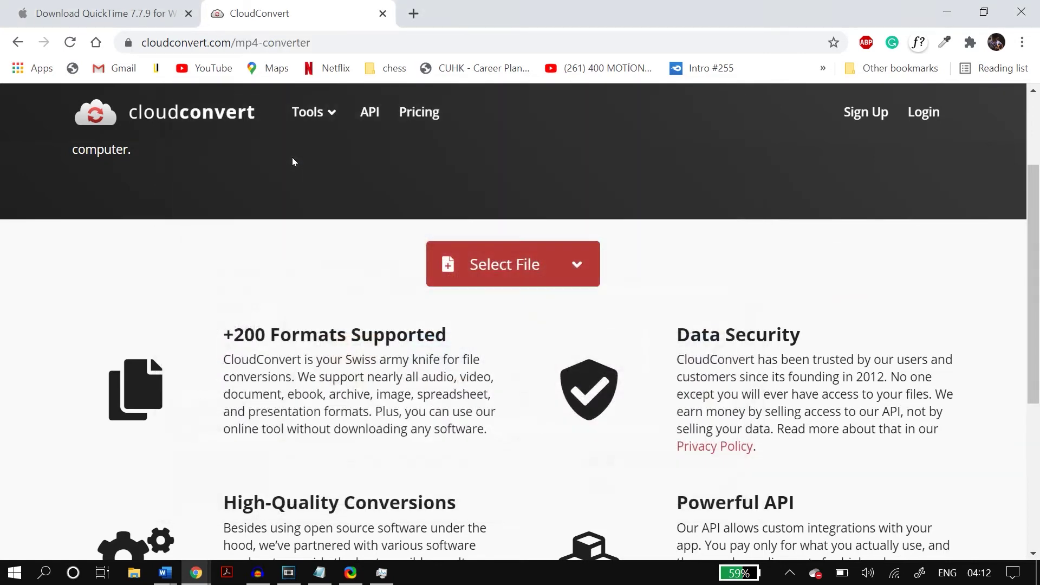
Choose MP4 as the output format for the selected video and start the conversion
click(564, 251)
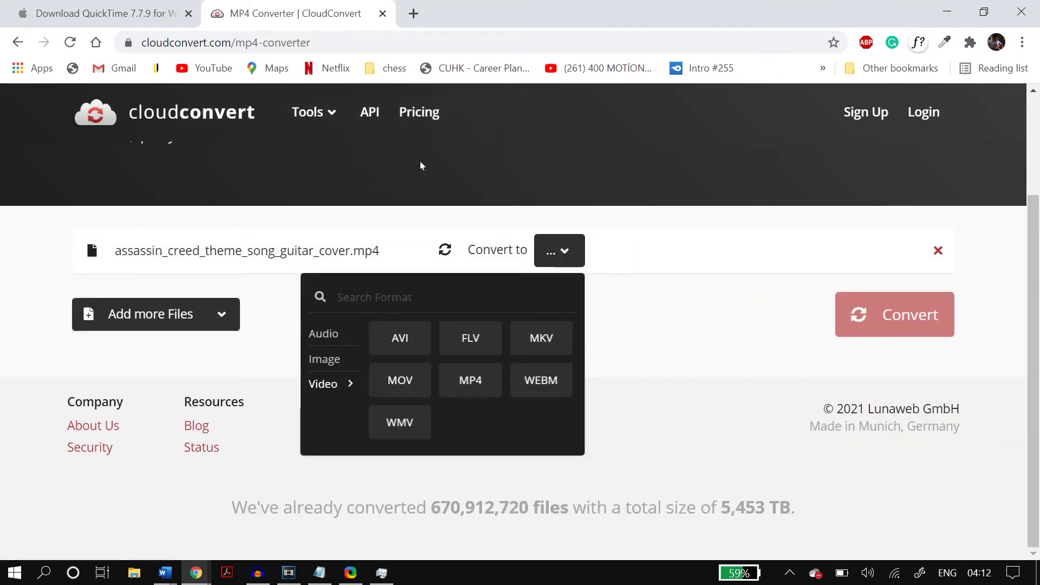
click(470, 380)
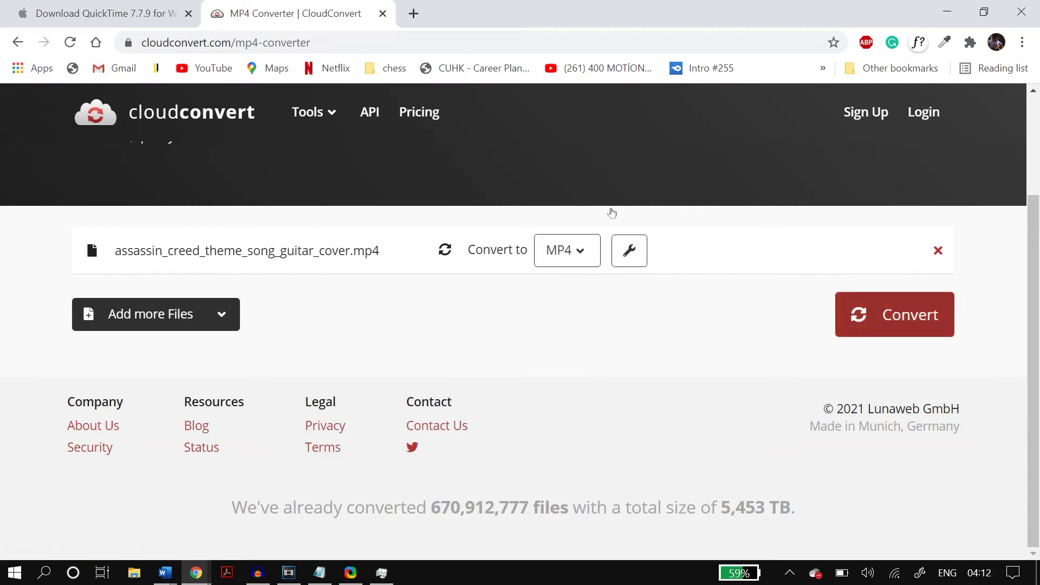
click(883, 314)
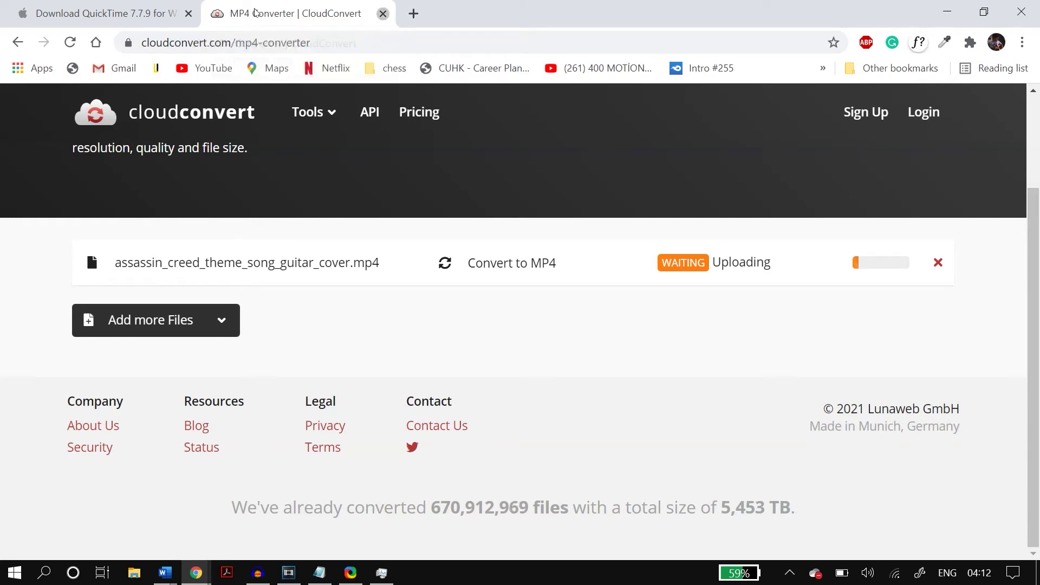
Close the CloudConvert page and minimize the browser to return to Vegas Pro
click(382, 13)
click(220, 13)
click(940, 7)
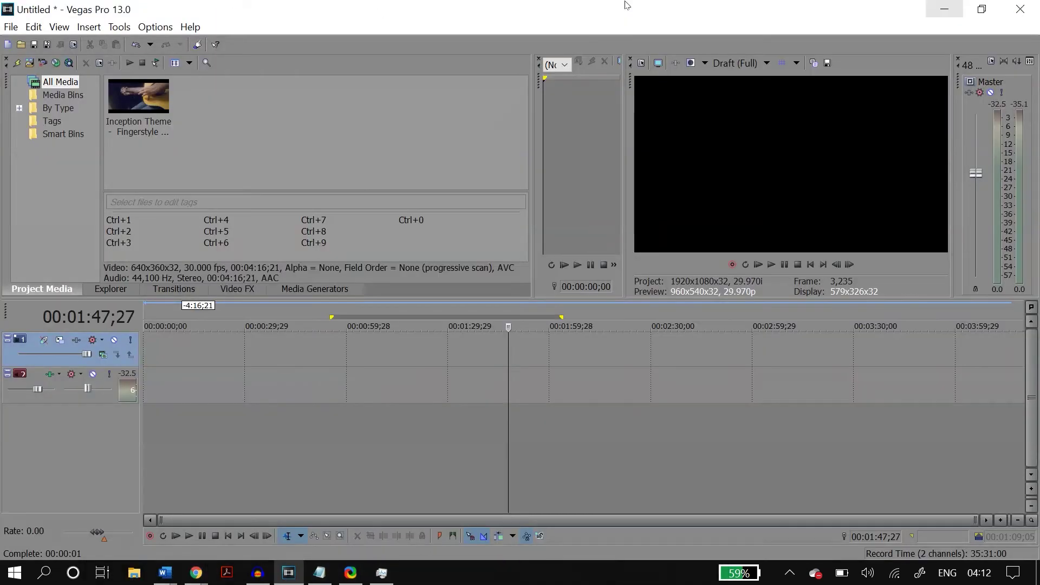
Try the video preview quality at Draft (Auto) and Draft (Quarter)
click(494, 37)
mouse_move(501, 53)
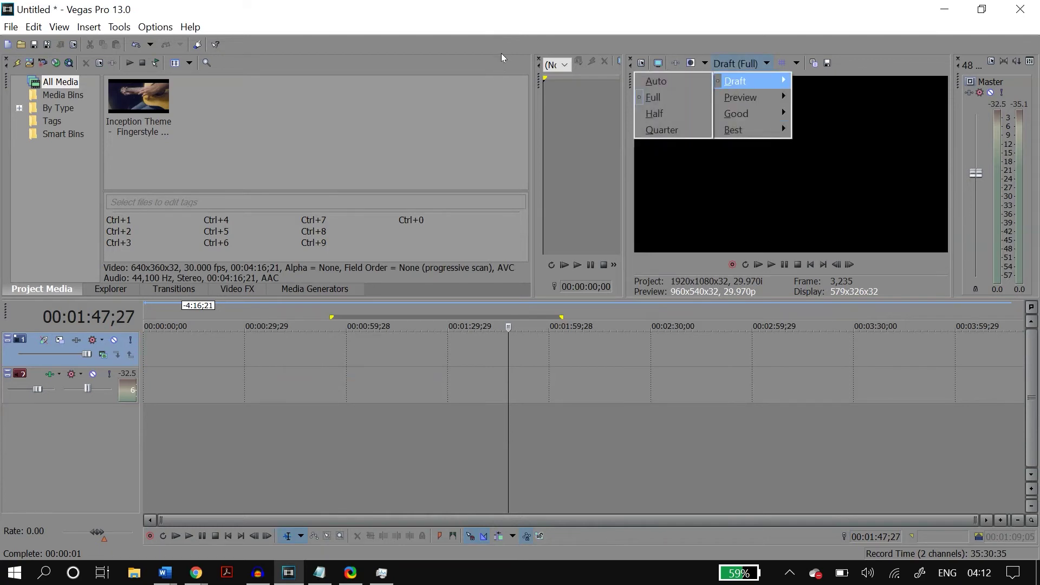
click(457, 54)
click(492, 37)
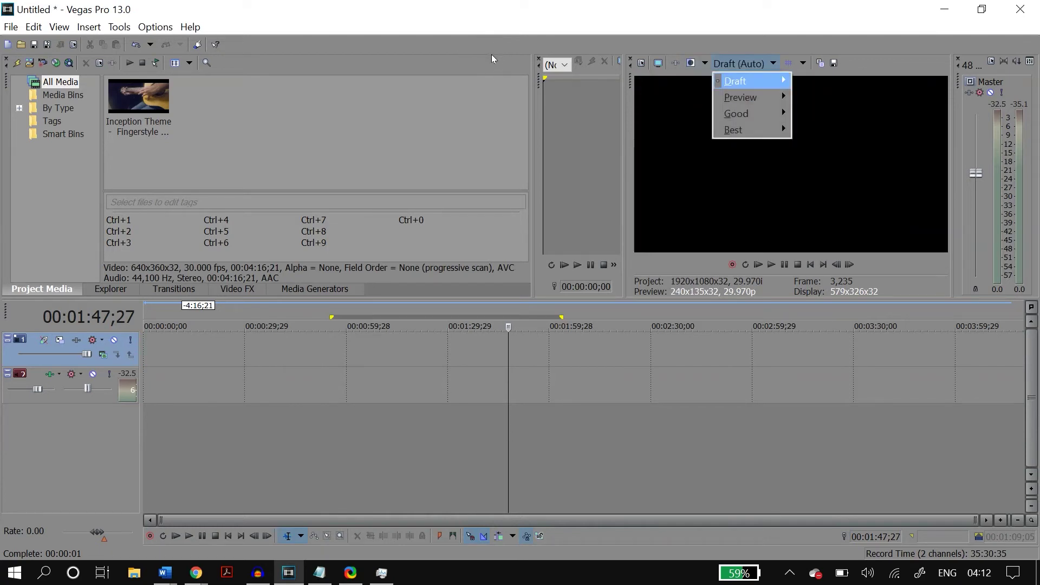
mouse_move(738, 81)
click(812, 129)
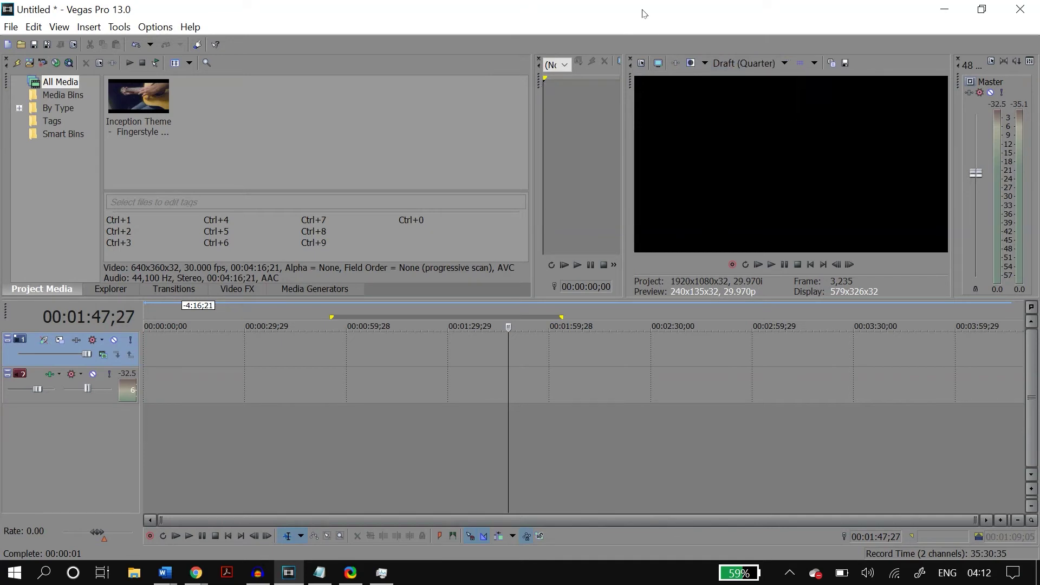
Set the video preview quality to Draft (Auto)
click(759, 64)
mouse_move(741, 82)
key(Return)
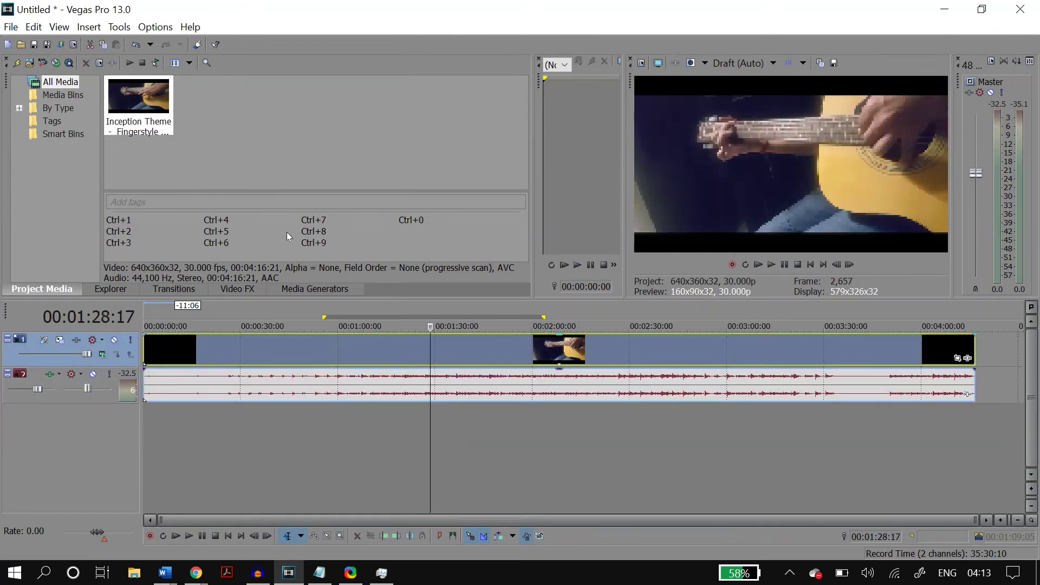
Disable resampling for the selected video event on the timeline and deselect the event
key(shift+F10)
key(Up)
key(Up)
key(Up)
key(Up)
key(Up)
key(Up)
key(Up)
key(Up)
key(Right)
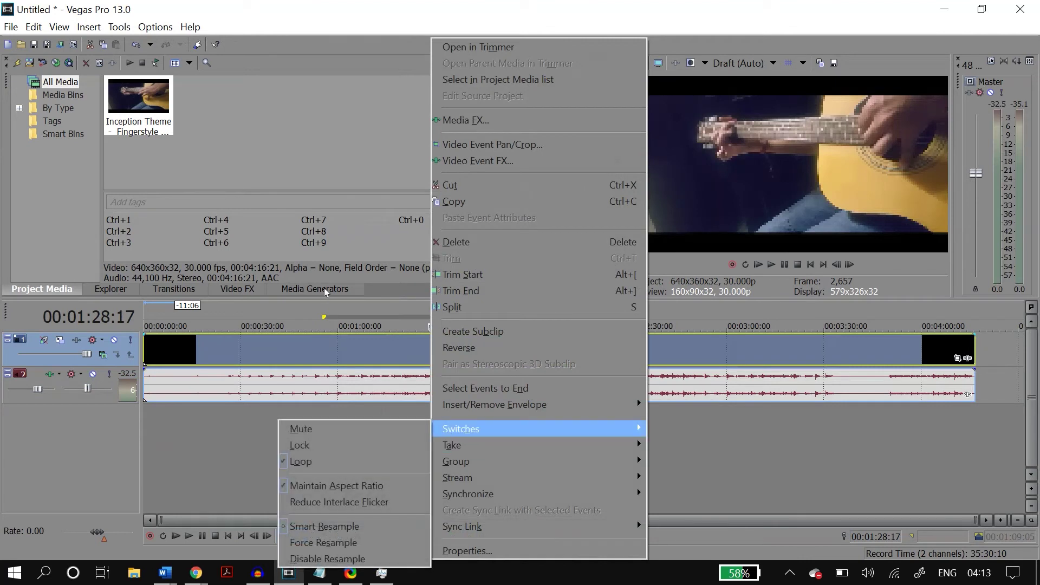
key(Up)
key(Up)
key(Up)
key(Down)
key(Down)
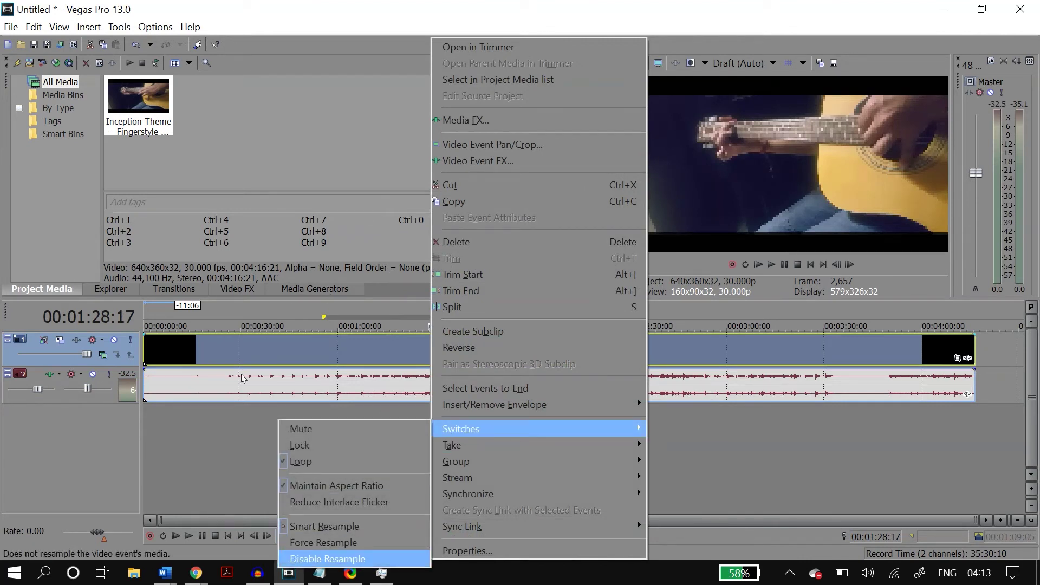
key(Return)
click(278, 433)
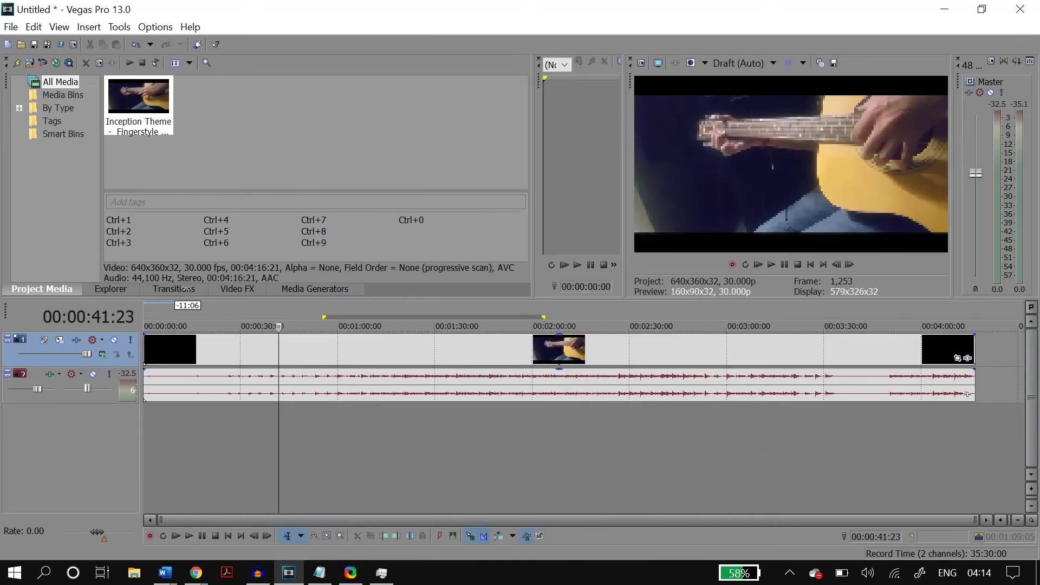
click(224, 434)
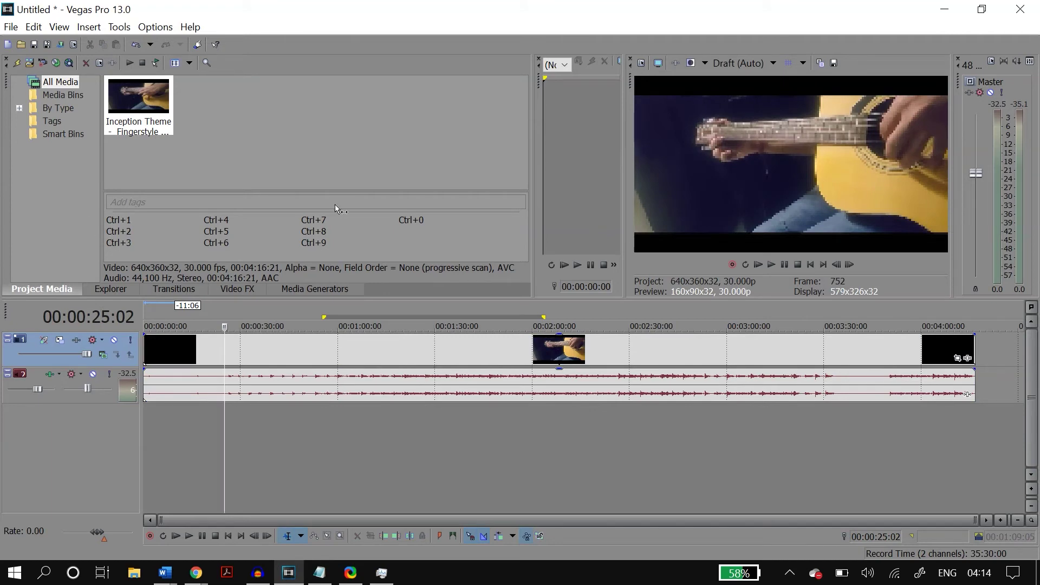
Select all events on the timeline and open the Render As settings
key(ctrl+a)
click(11, 27)
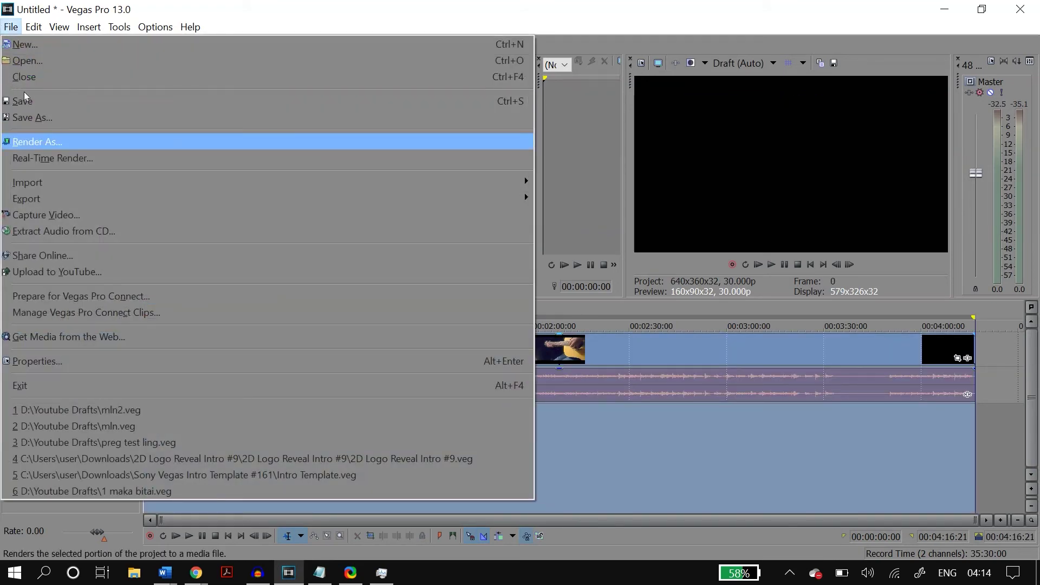
key(Return)
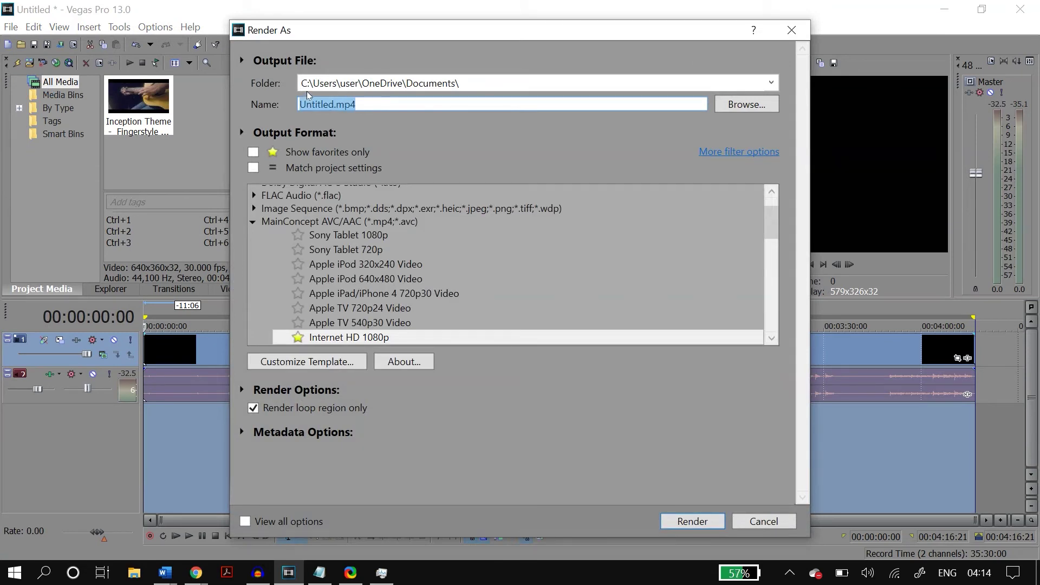
Look through the available render formats and expand the Panasonic P2 MXF templates
scroll(512, 134, up, 1)
scroll(508, 174, down, 8)
scroll(507, 193, down, 1)
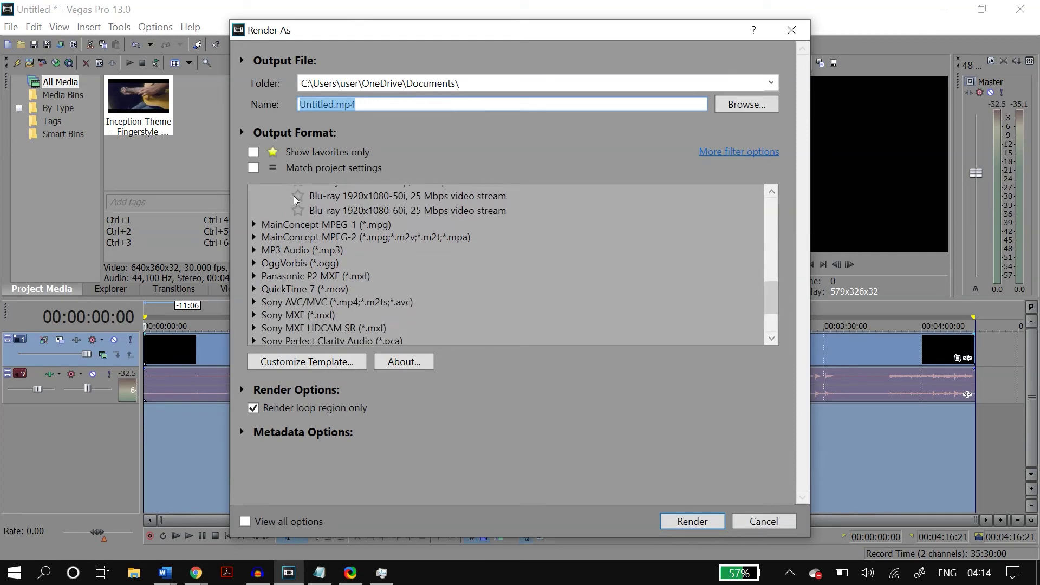
click(316, 276)
key(Right)
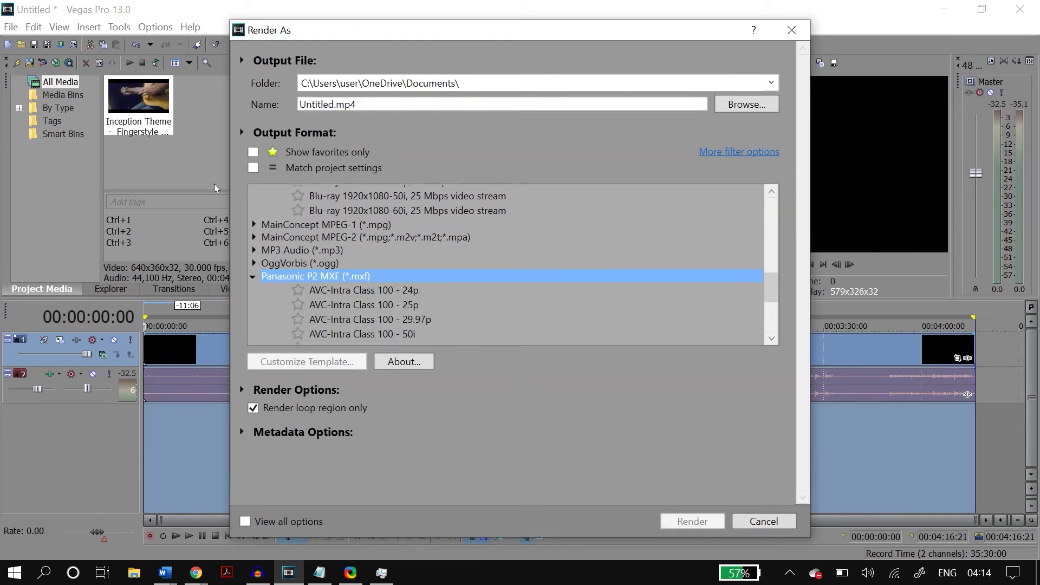
scroll(230, 205, down, 4)
scroll(229, 206, up, 15)
scroll(230, 206, down, 15)
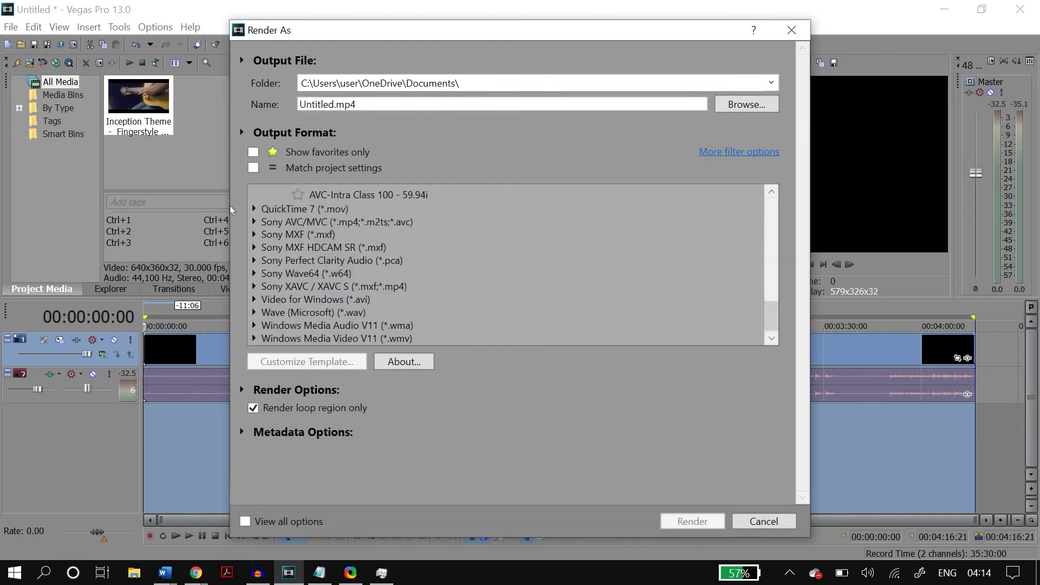
scroll(229, 206, up, 4)
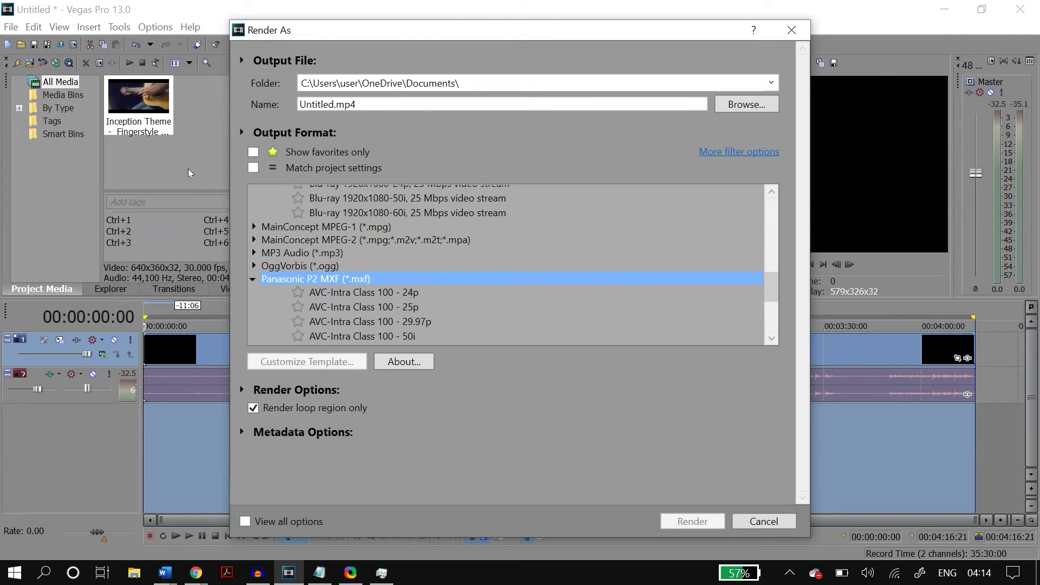
Expand the MainConcept MPEG-2 format and examine its DVD Architect and HDV render templates
key(Up)
key(Up)
key(Up)
key(Right)
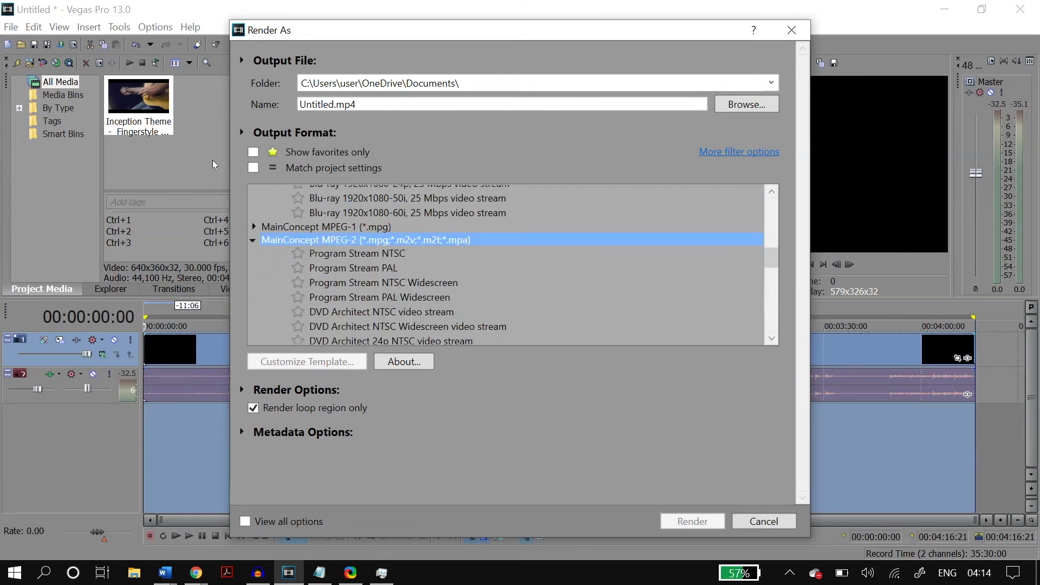
key(Down)
key(Down)
key(Down)
key(Down)
key(Down)
key(Down)
key(Down)
key(Down)
key(Down)
key(Down)
key(Down)
key(Down)
key(Down)
key(Down)
key(Down)
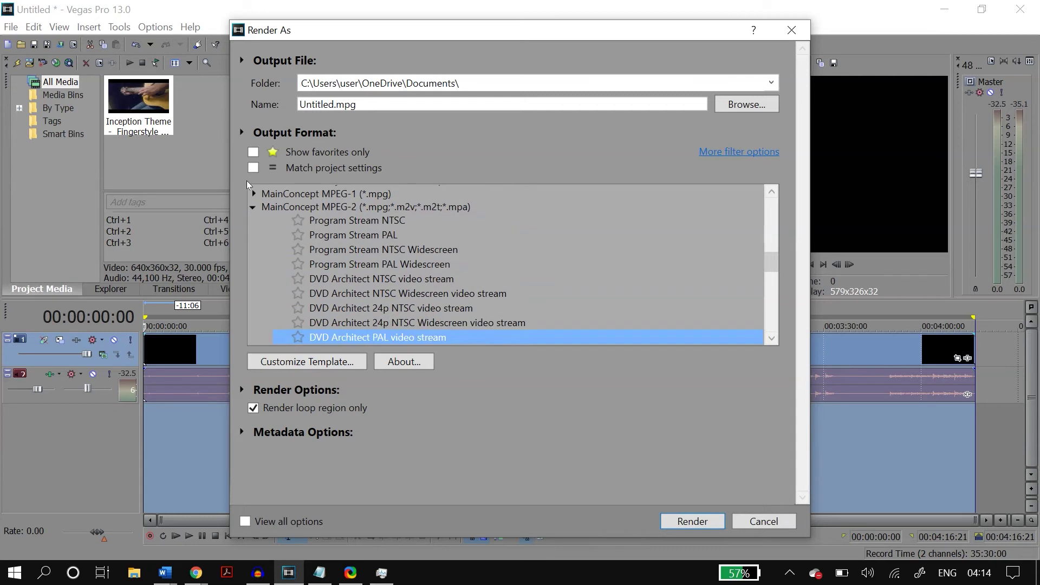
key(Up)
key(Up)
key(Up)
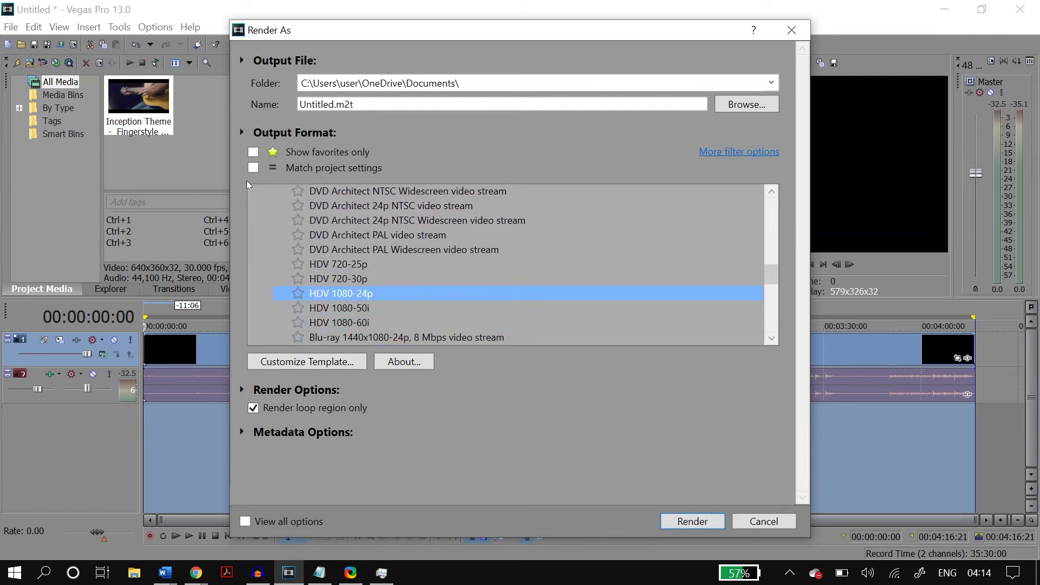
key(Down)
key(Up)
key(Up)
key(Down)
key(Down)
key(Down)
key(Down)
key(Down)
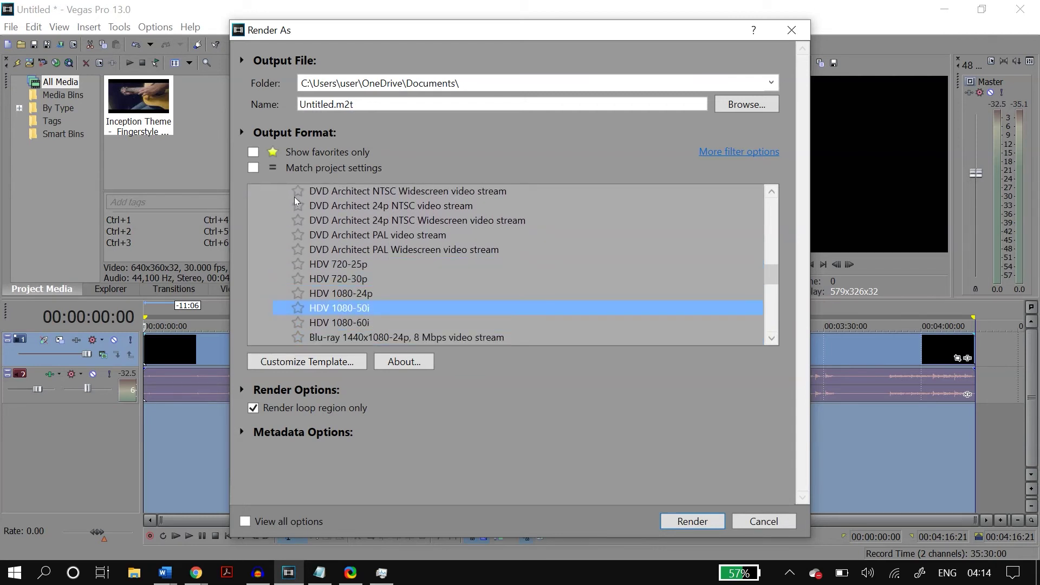
Examine the Blu-ray video stream templates of the MainConcept MPEG-2 format
key(Up)
key(Down)
key(Down)
key(Down)
key(Down)
key(Down)
key(Down)
key(Down)
key(Down)
key(Down)
key(Down)
key(Down)
key(Down)
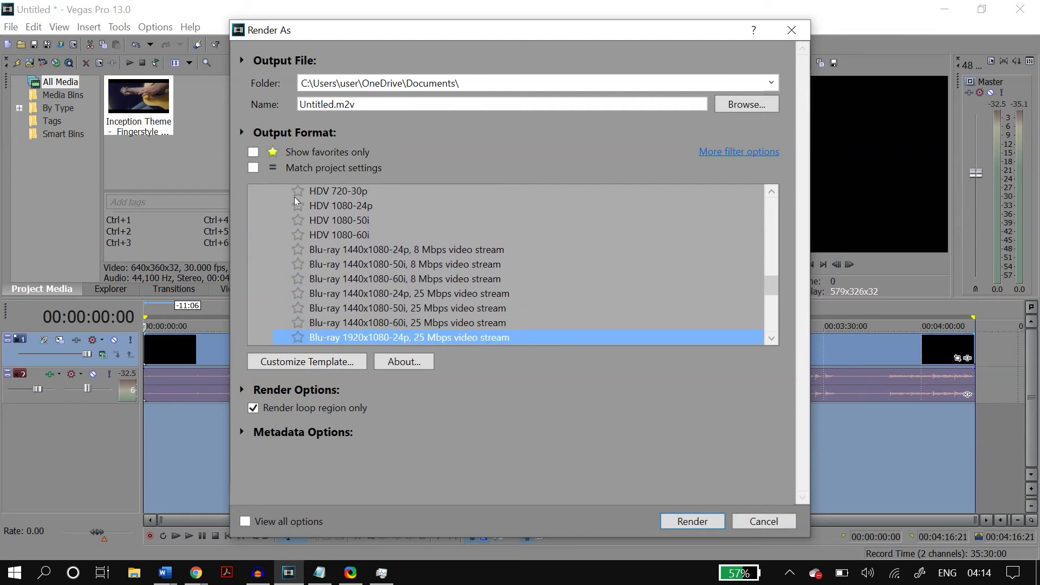
key(Up)
key(Page_Up)
key(Page_Up)
key(Page_Up)
key(Page_Up)
key(Page_Up)
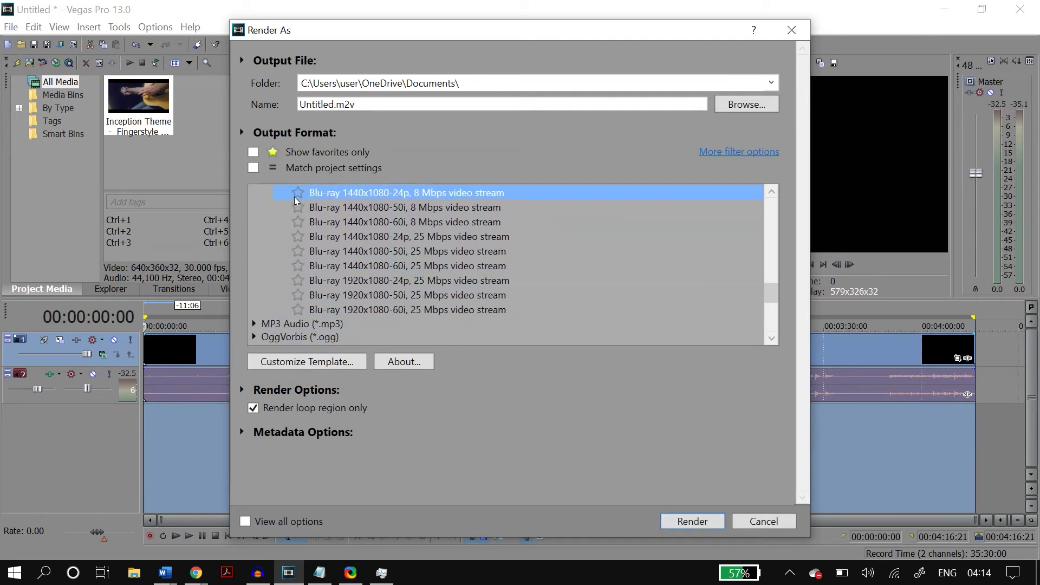
key(Up)
key(Down)
key(Down)
key(Tab)
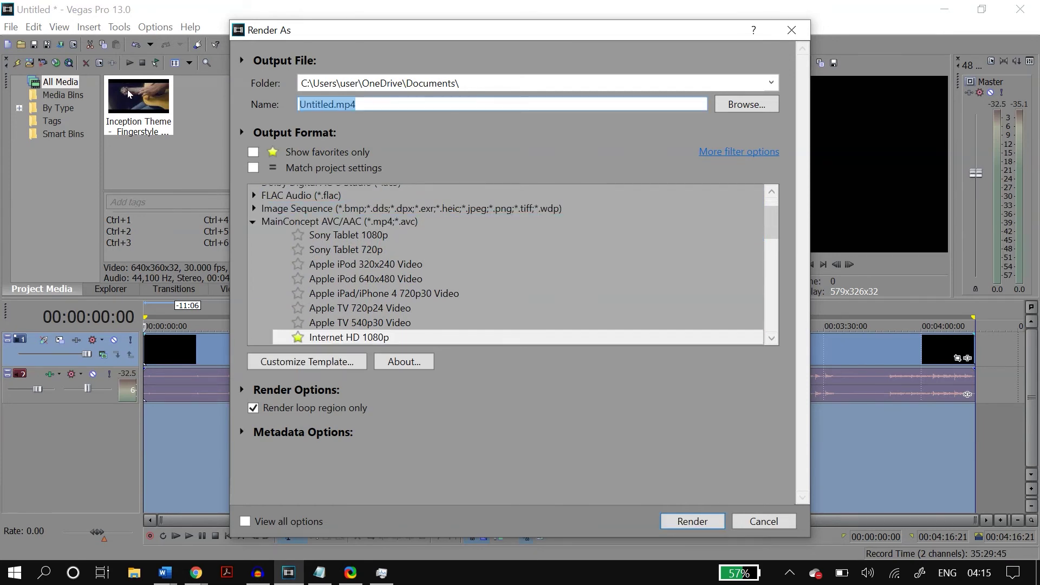
Customize the MainConcept AVC/AAC Internet HD 1080p template with encode mode Render using CPU only, and close the render settings
key(shift+Tab)
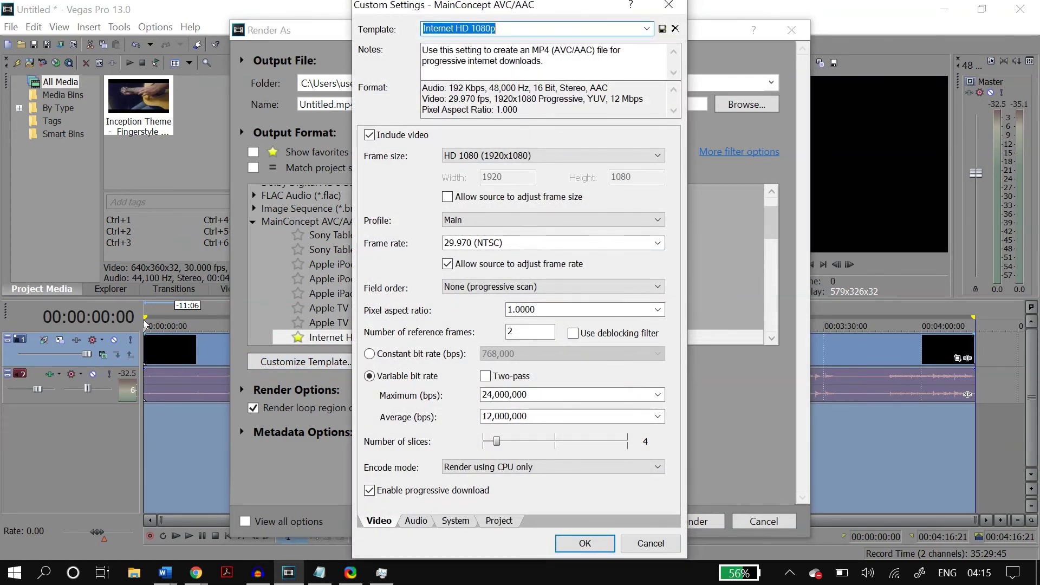
click(468, 469)
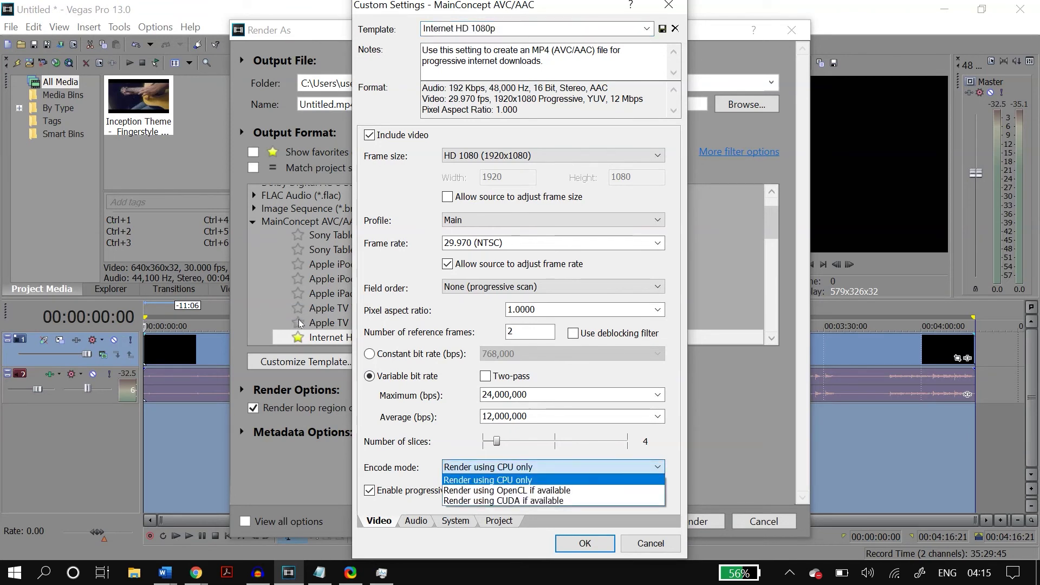
click(524, 480)
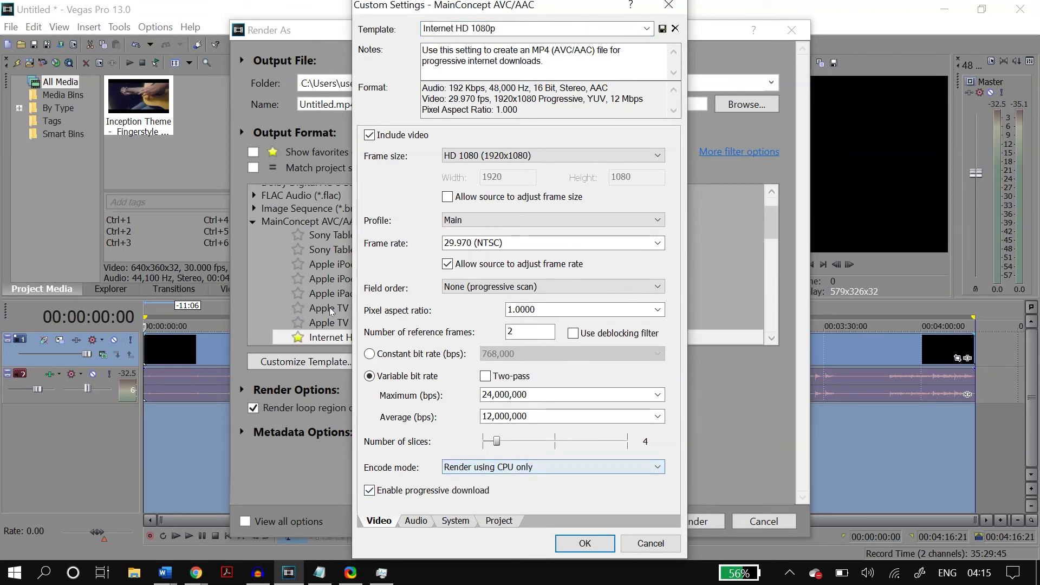
click(585, 543)
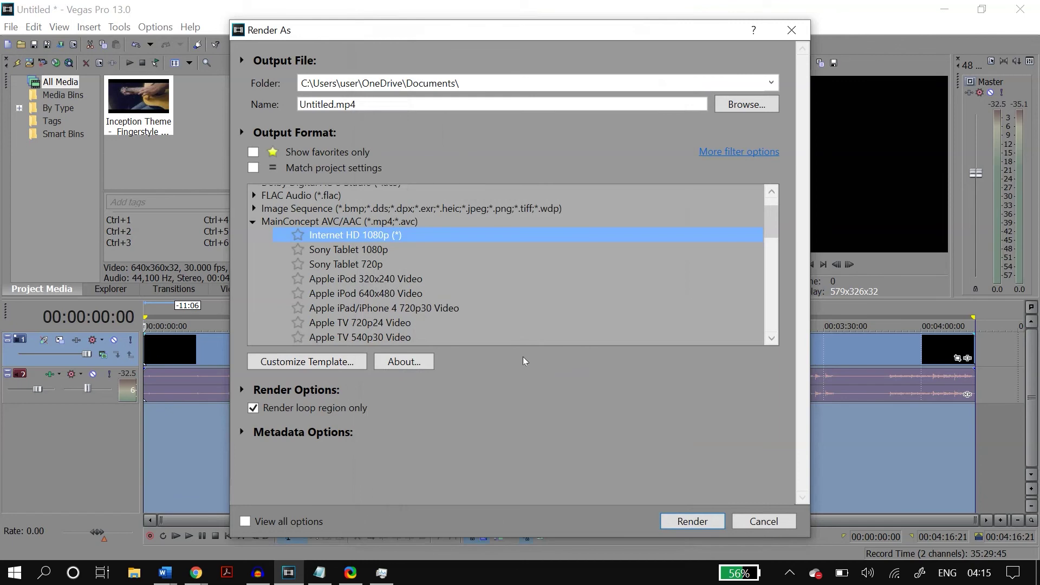
key(Escape)
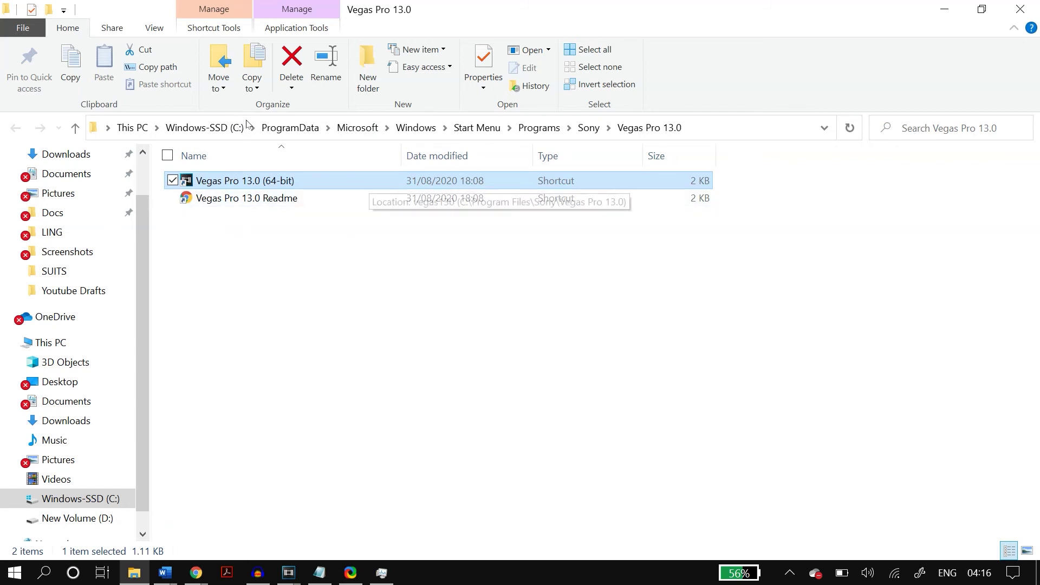
Reset all Vegas Pro preferences to default values and delete all cached application data
click(292, 572)
click(376, 504)
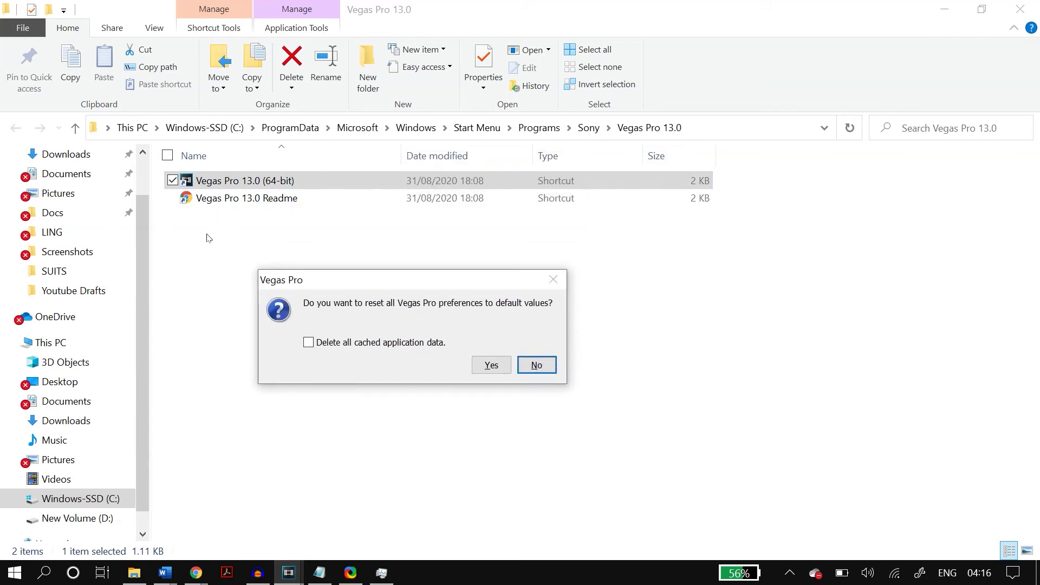
click(308, 342)
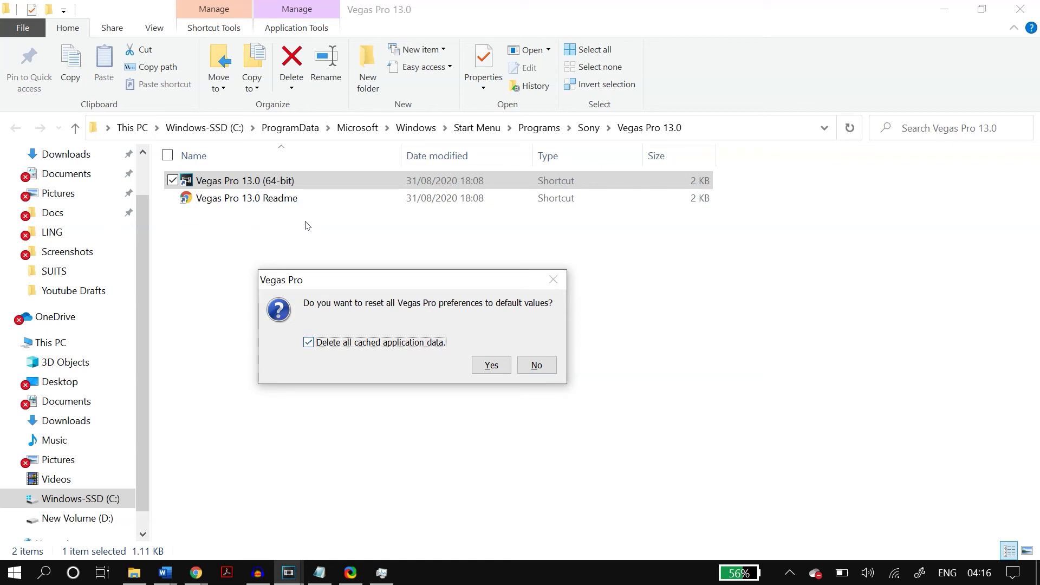
key(Return)
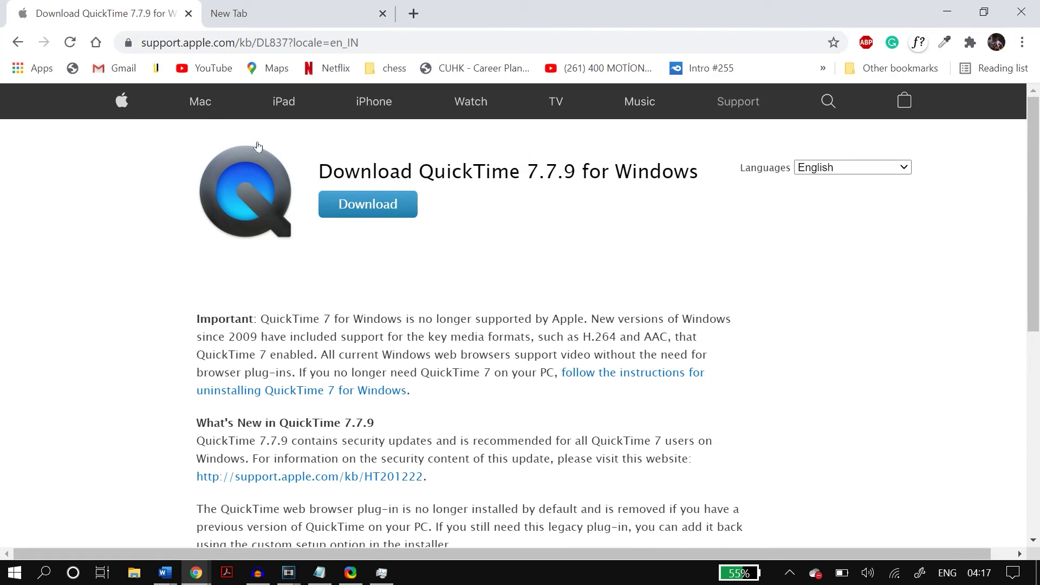
Switch to File Explorer and open the QuickTime folder in Program Files (x86) on the C: drive
mouse_move(255, 142)
mouse_down()
mouse_move(257, 179)
mouse_move(254, 148)
mouse_move(249, 157)
mouse_move(259, 131)
mouse_move(254, 142)
mouse_up()
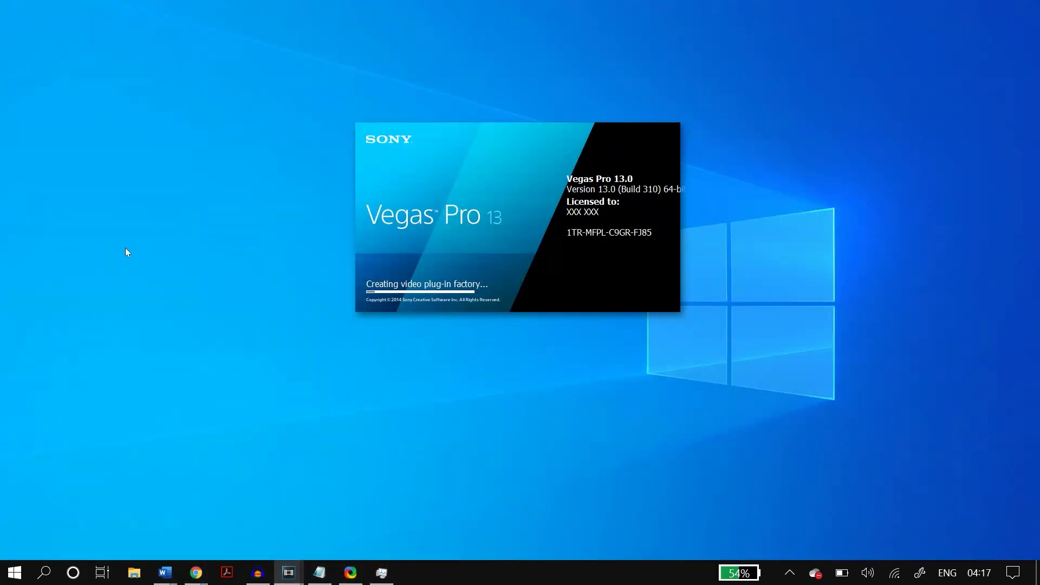
key(super)
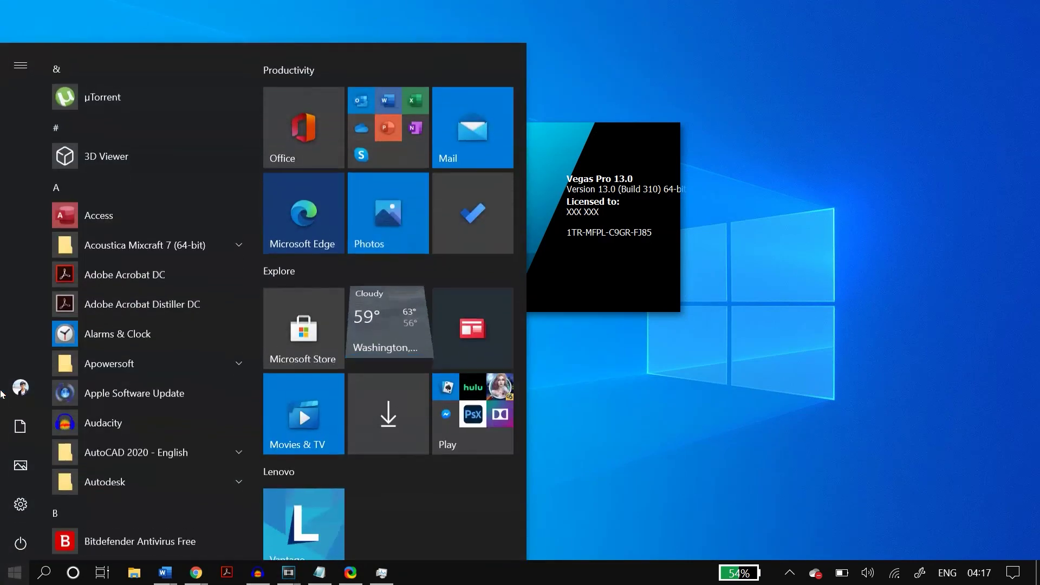
text(quick)
click(134, 573)
click(51, 394)
double_click(170, 253)
double_click(179, 340)
scroll(186, 228, down, 6)
double_click(218, 255)
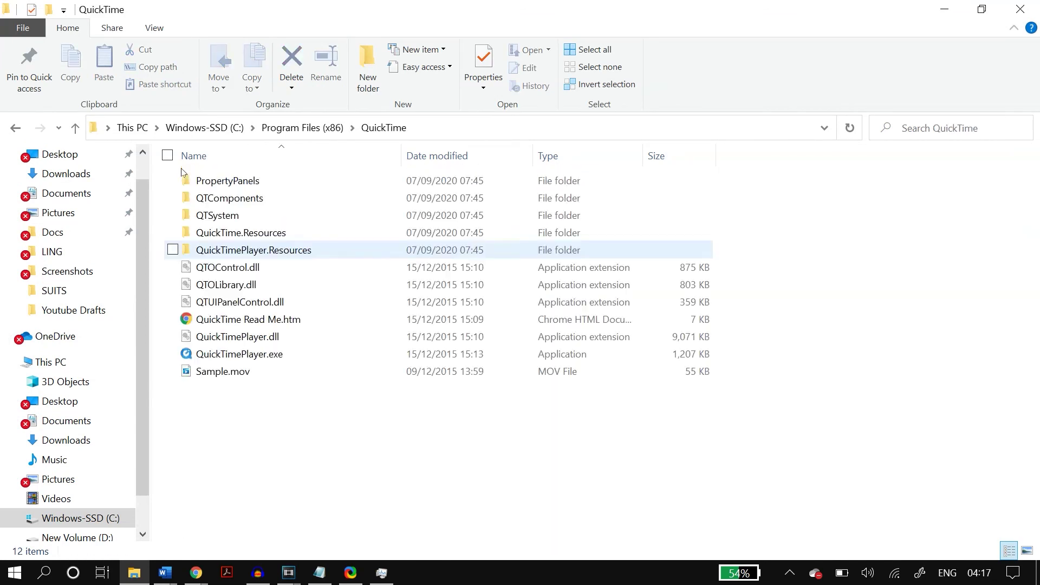
Copy QuickTimePlayer.exe from the QuickTime folder
click(239, 354)
right_click(270, 355)
click(65, 464)
Open the Vegas Pro 13.0 folder inside Sony under Program Files on the C: drive
key(alt+Up)
key(alt+Up)
click(217, 320)
double_click(217, 320)
scroll(265, 240, down, 6)
double_click(212, 302)
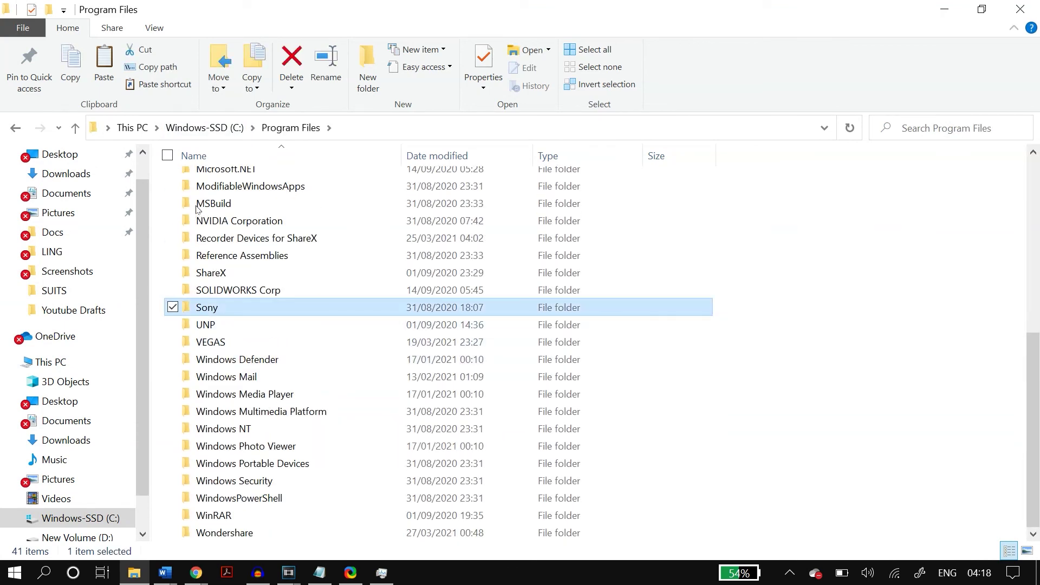
double_click(228, 181)
Paste the copied QuickTimePlayer.exe into the Vegas Pro 13.0 folder with administrator permission and check the folder's file list
key(shift+F10)
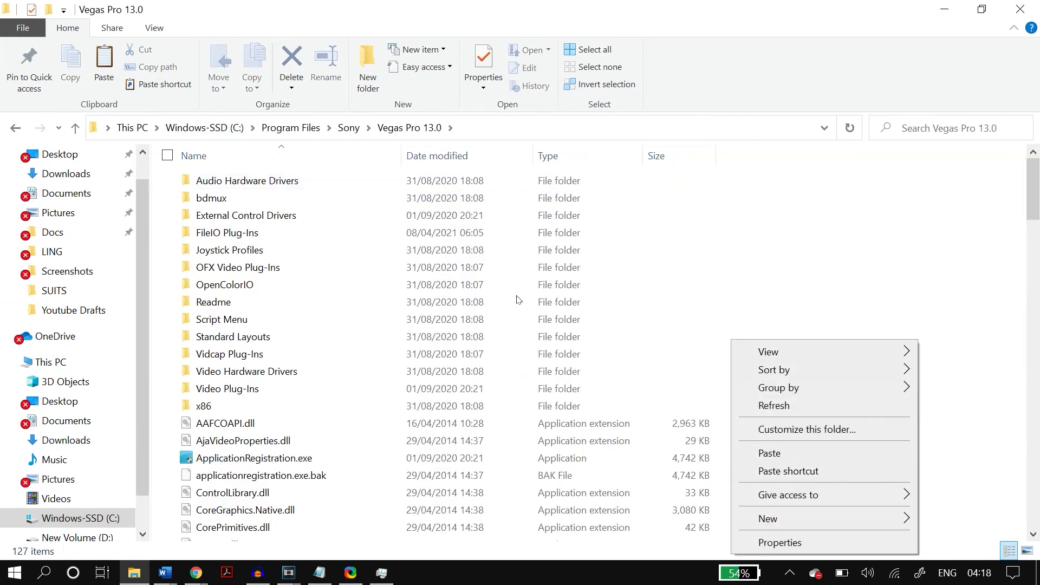
key(p)
key(Return)
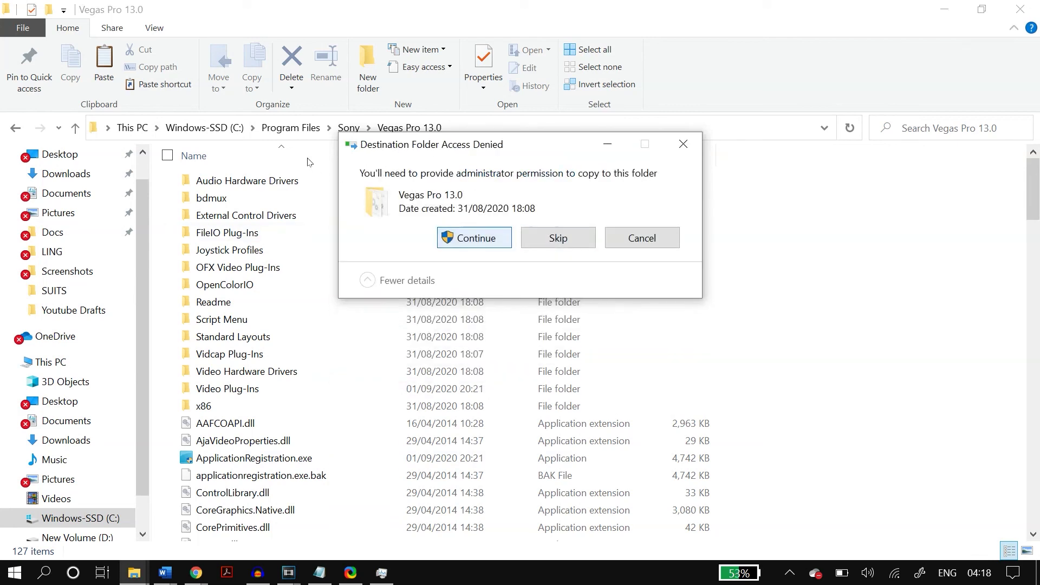
click(427, 237)
scroll(530, 226, down, 5)
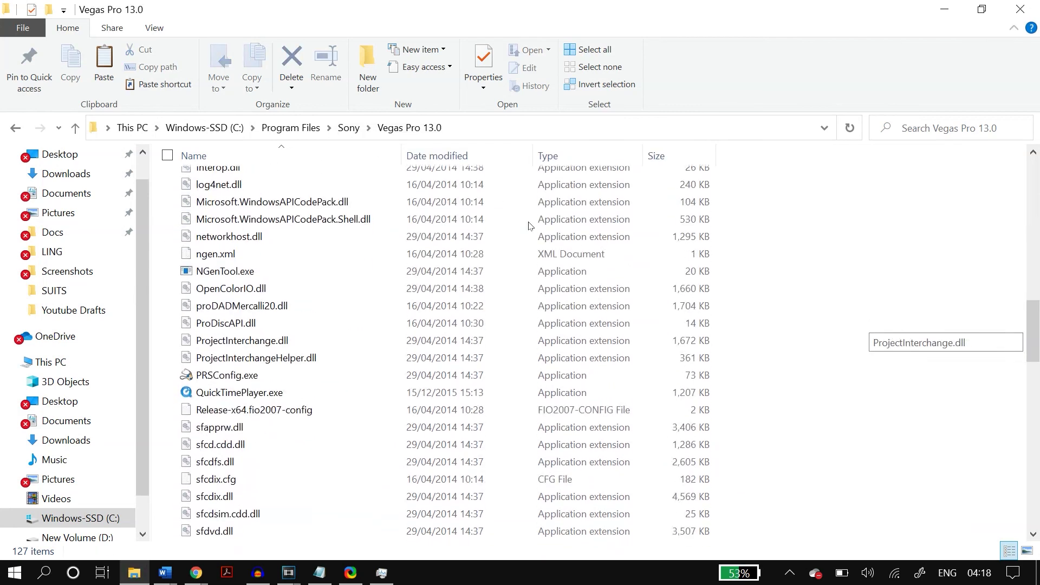
scroll(530, 226, up, 7)
scroll(530, 226, up, 7)
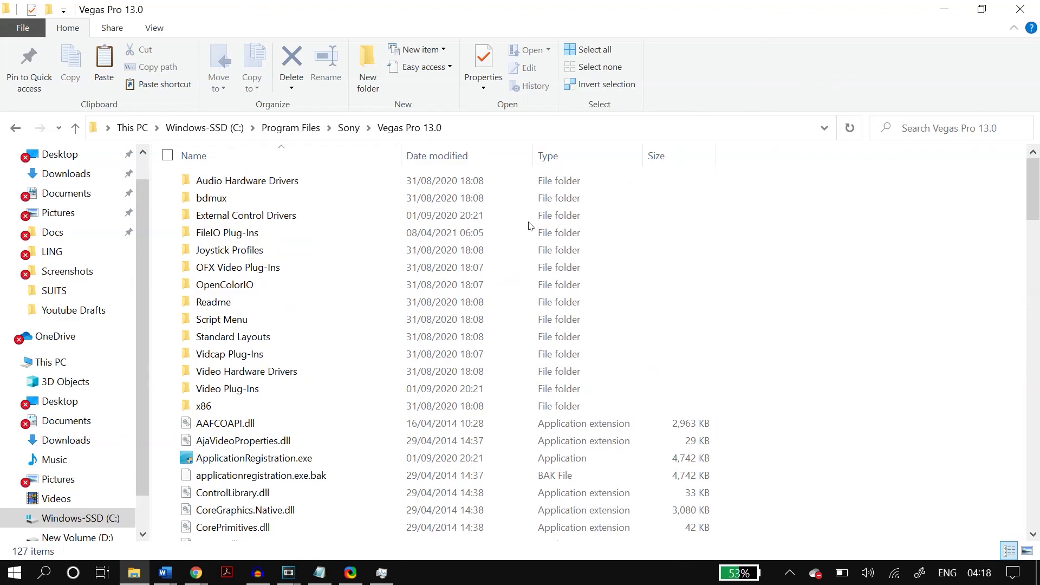